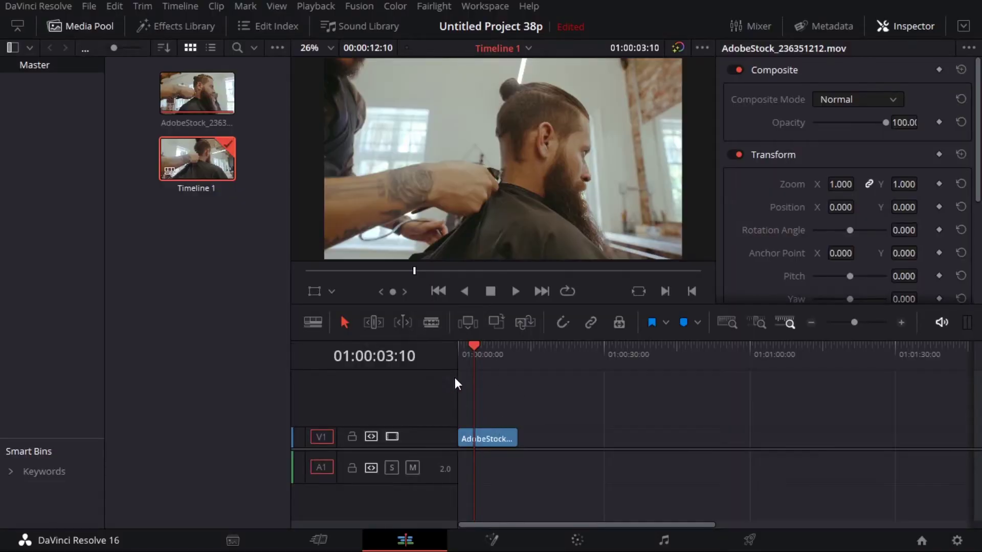
Move to frame 01:00:04:07, select the barbershop clip on V1, and enlarge the viewer.
drag(475, 346, 478, 347)
click(491, 440)
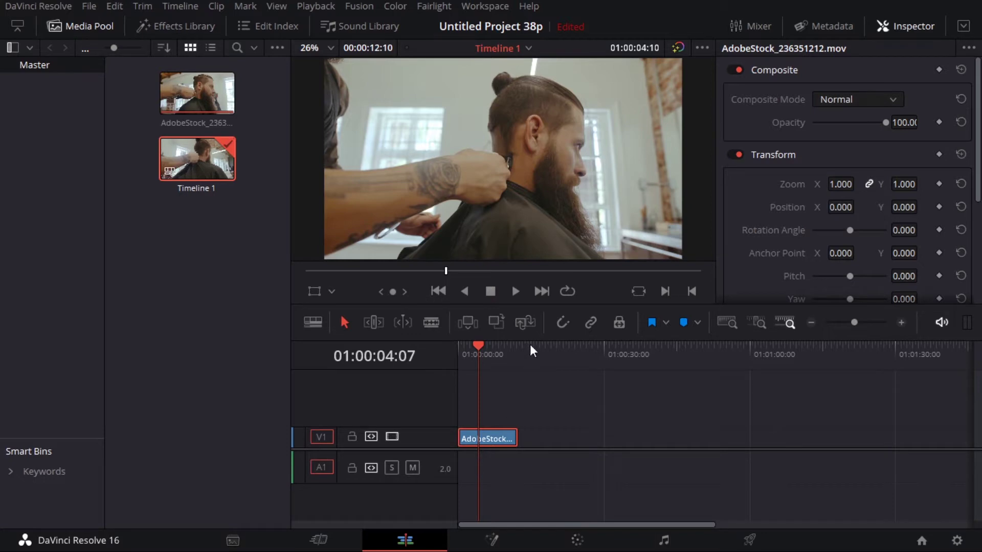
drag(537, 337, 586, 402)
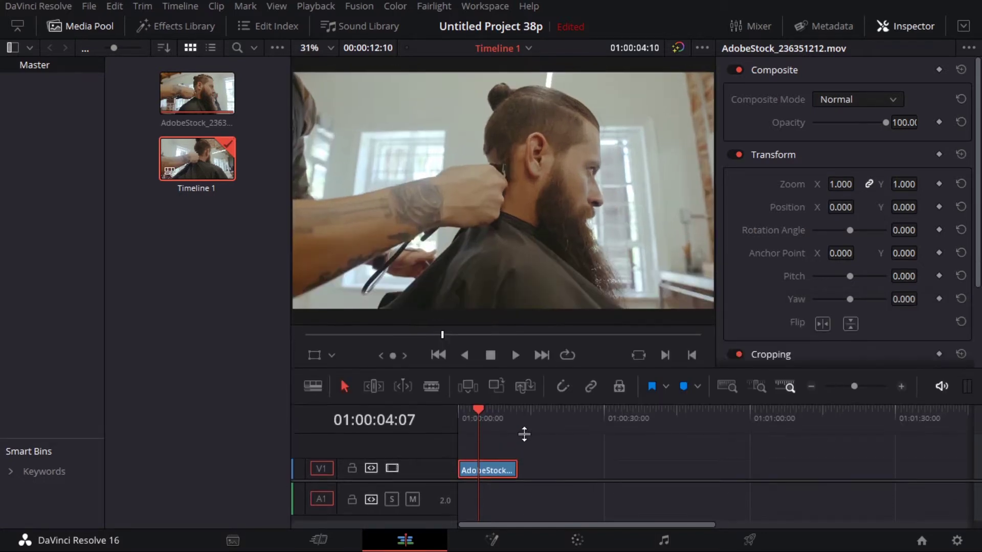
On the Color page with Color Wheels showing, add serial nodes 02–03 and a fourth node.
click(579, 540)
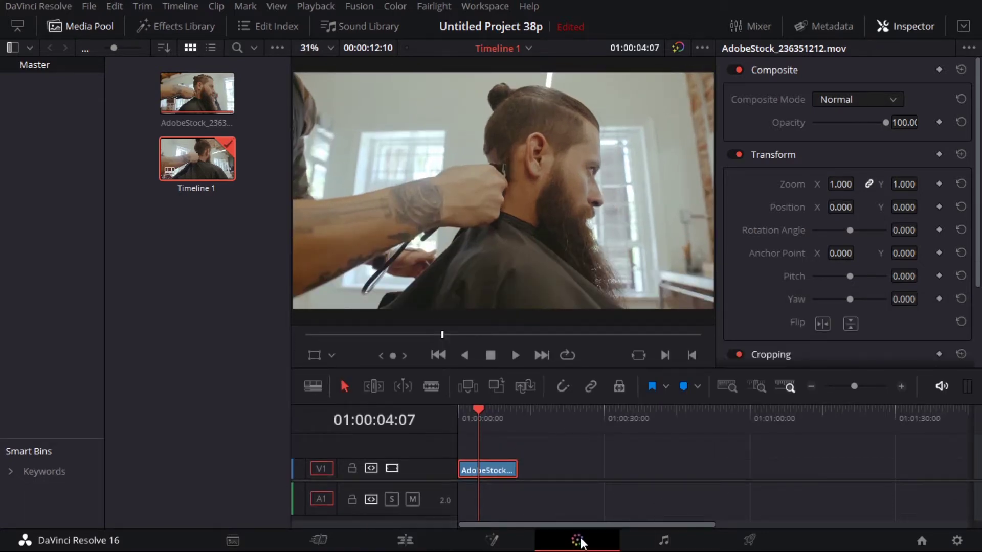
drag(801, 123, 797, 116)
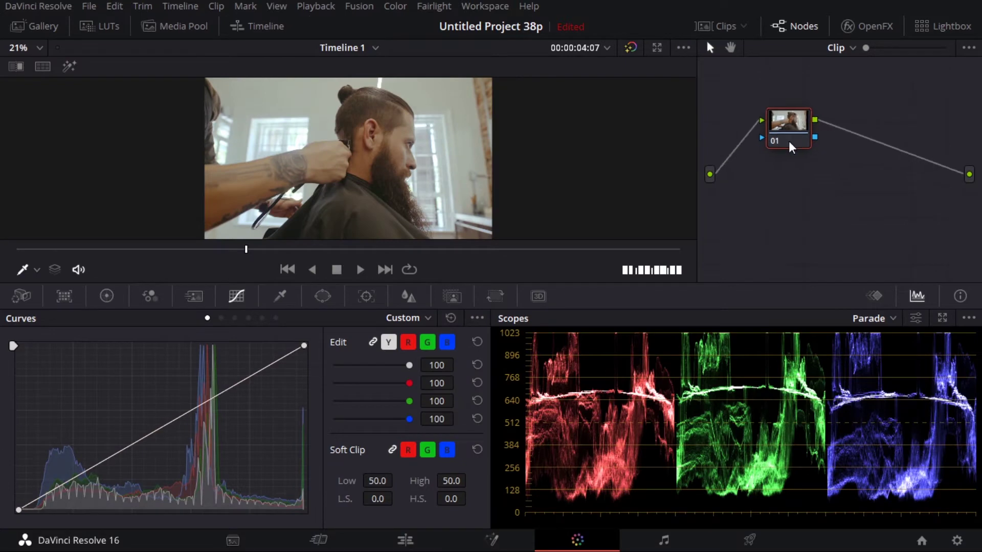
click(106, 296)
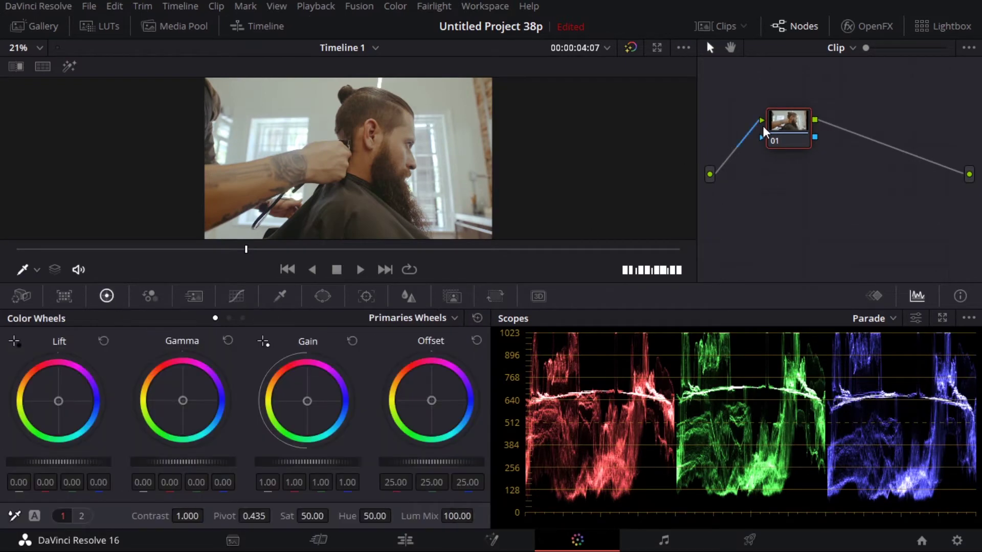
key(alt+s)
key(alt+s)
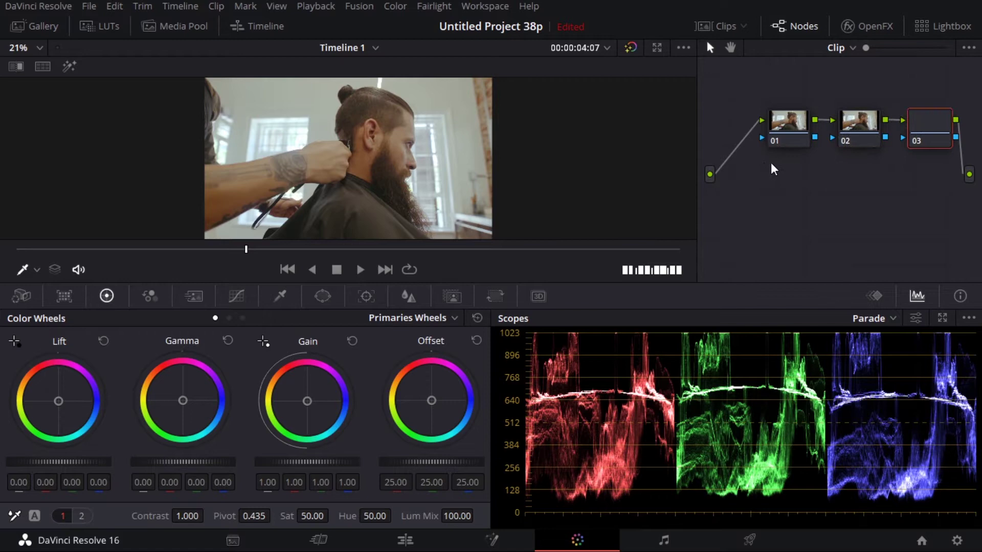
key(alt+o)
Arrange nodes 01–03 in a neat row with node 04 placed below the chain.
drag(785, 123, 737, 119)
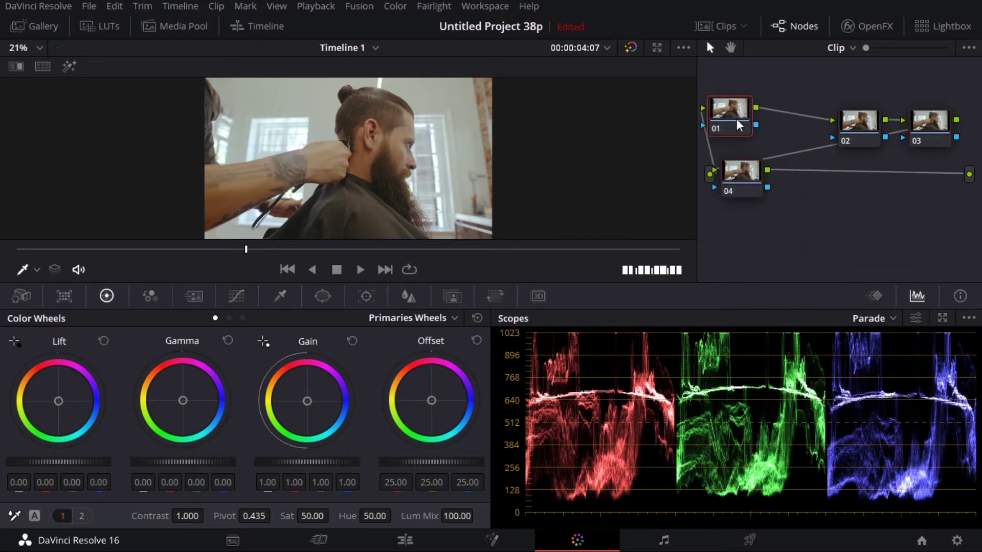
drag(860, 138, 842, 128)
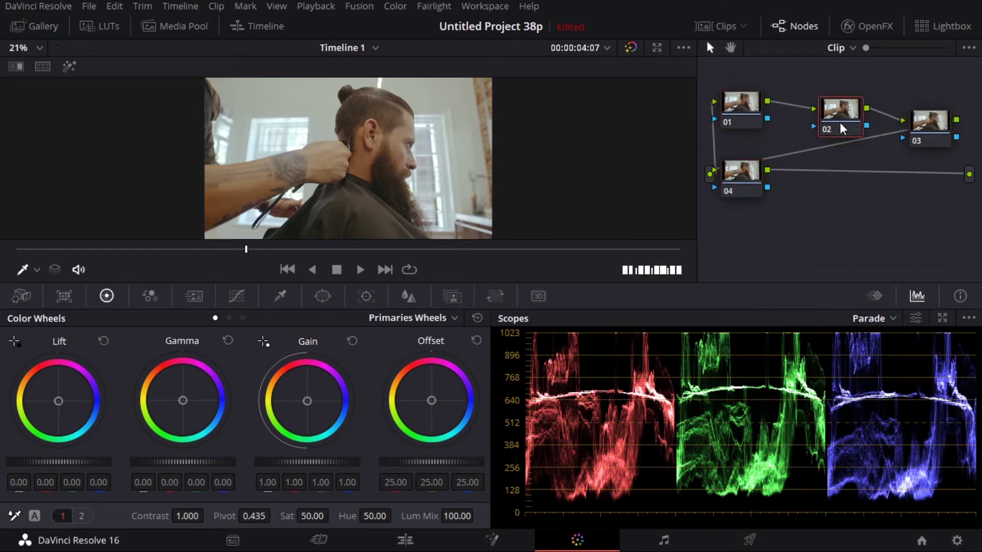
drag(931, 136, 916, 125)
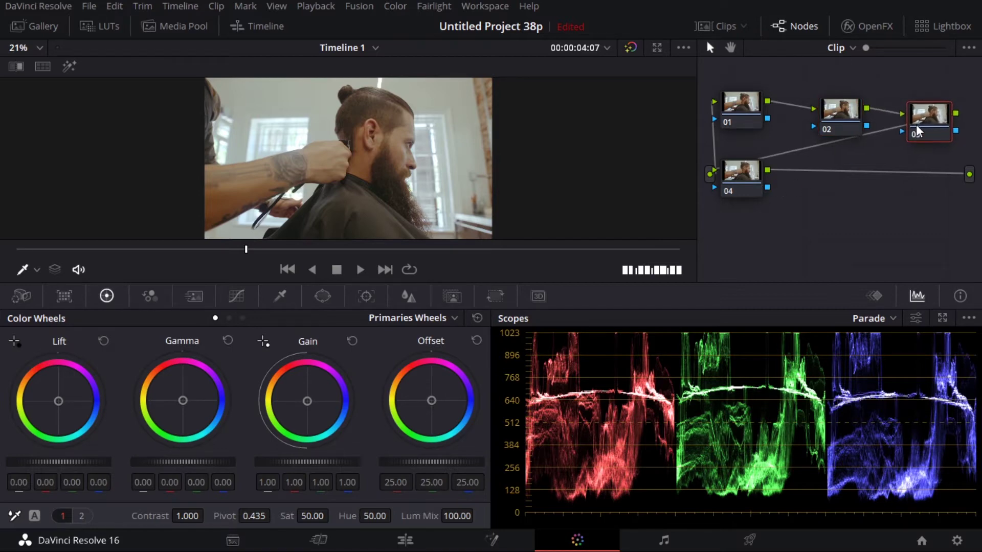
drag(750, 171, 779, 193)
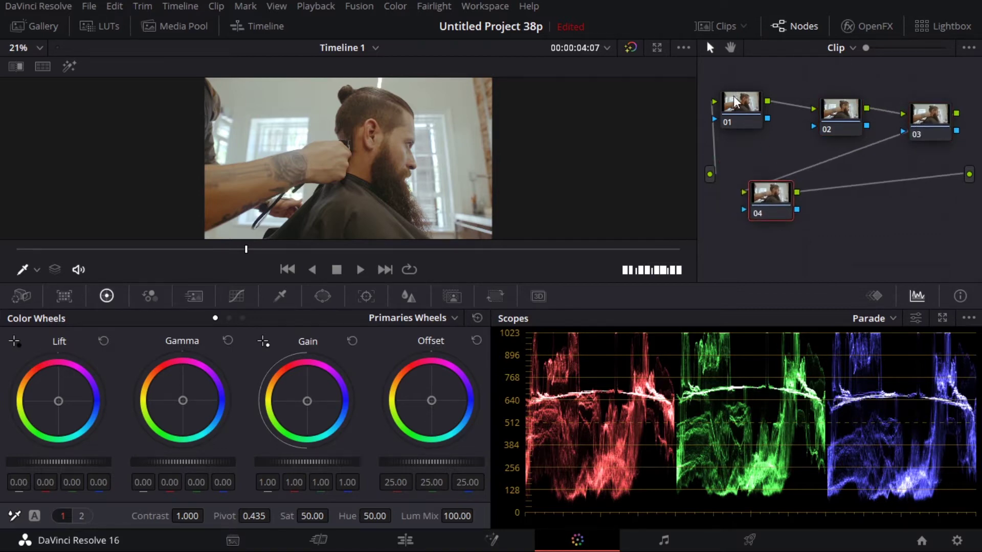
drag(733, 98, 742, 121)
drag(847, 105, 846, 112)
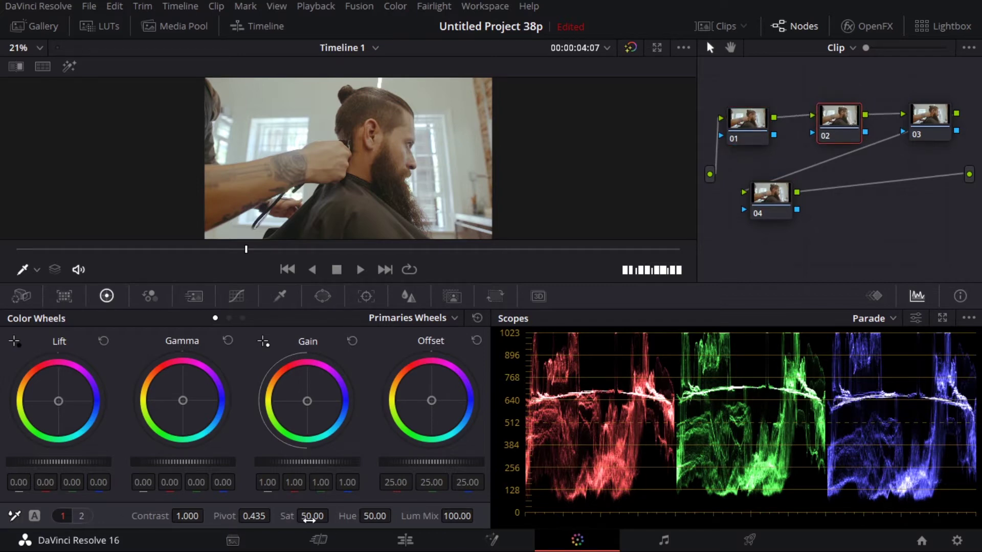
Raise node 02's Sat value in Color Wheels from 50.00 to 54.20.
drag(310, 519, 333, 516)
scroll(333, 516, up, 5)
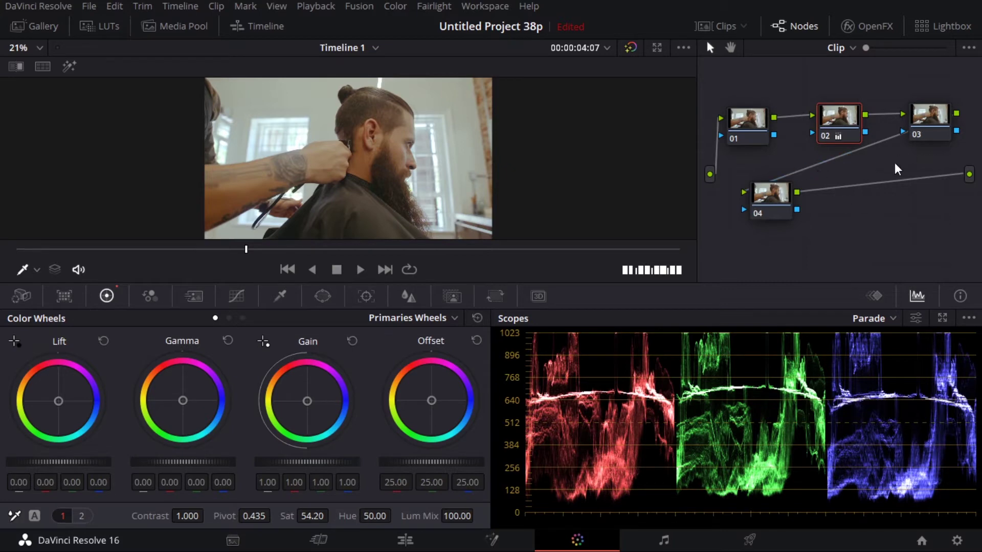
drag(843, 123, 847, 120)
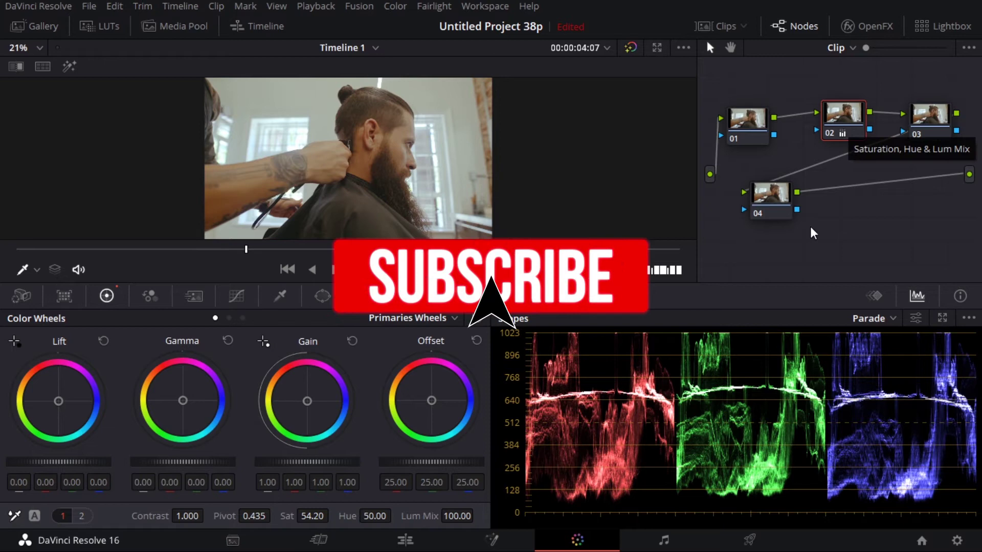
Apply the DCI-P3 Fujifilm 3513DI D65 LUT from the Film Looks folder to node 03.
click(924, 131)
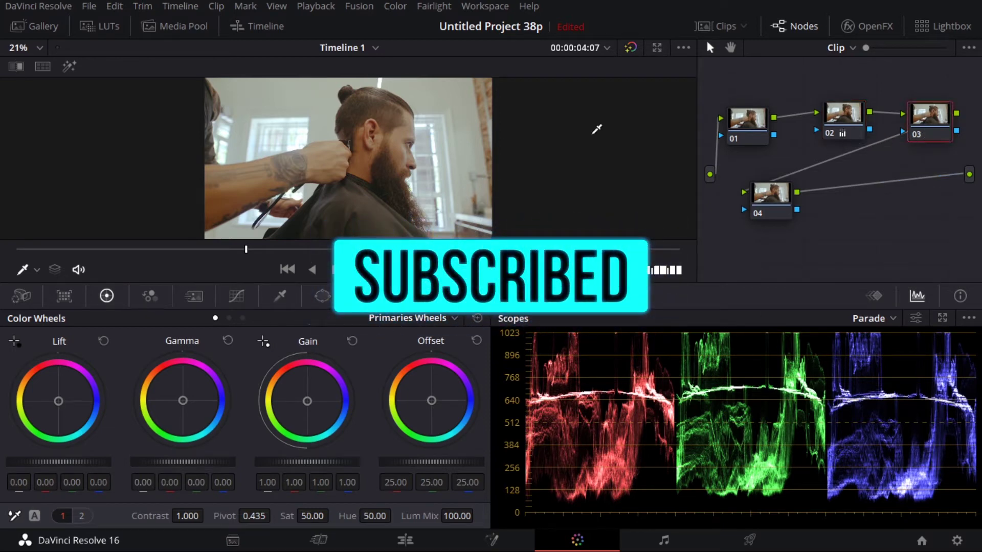
click(109, 25)
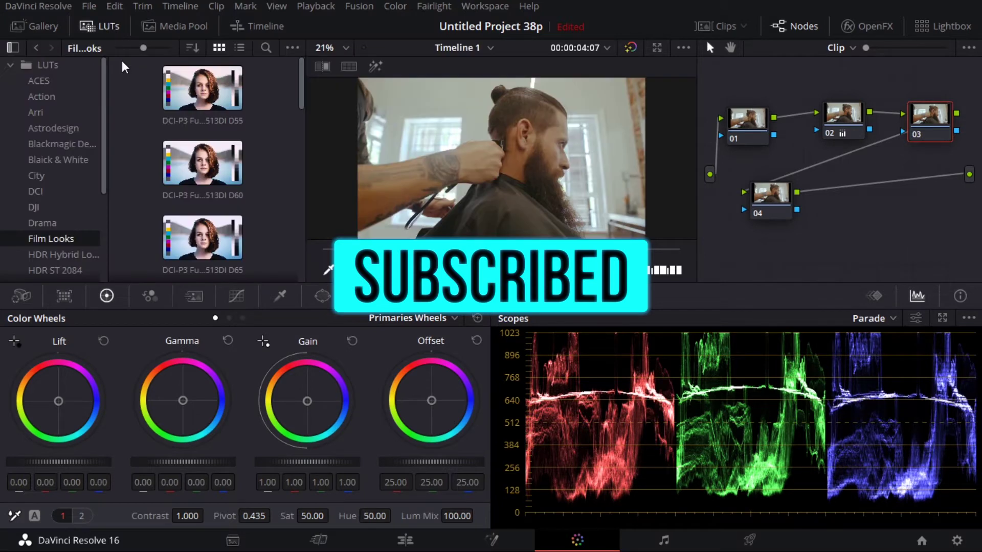
scroll(35, 119, down, 3)
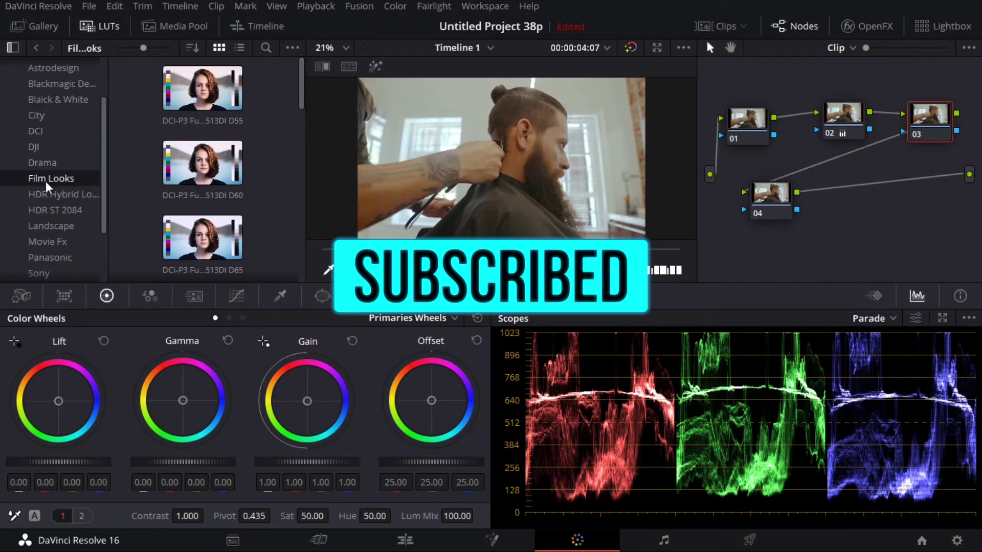
click(45, 165)
click(47, 179)
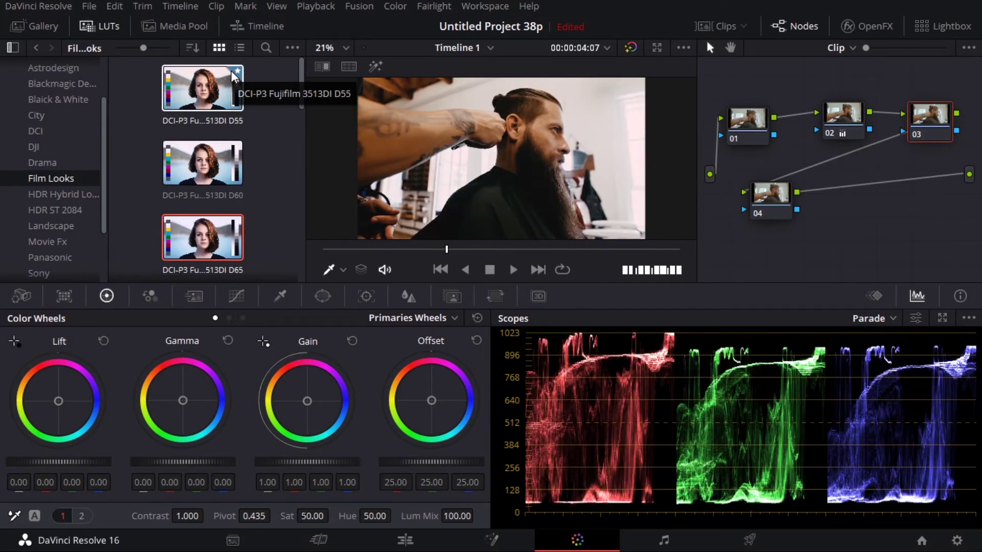
drag(233, 230, 944, 125)
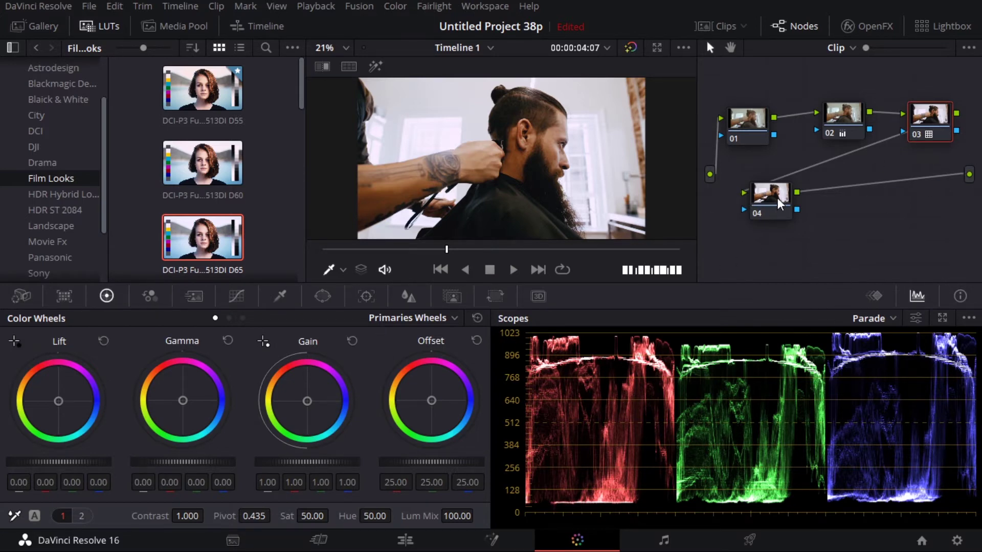
Bend node 04's Custom curve into a gentle S, lowering the top end and darkening shadows.
click(774, 210)
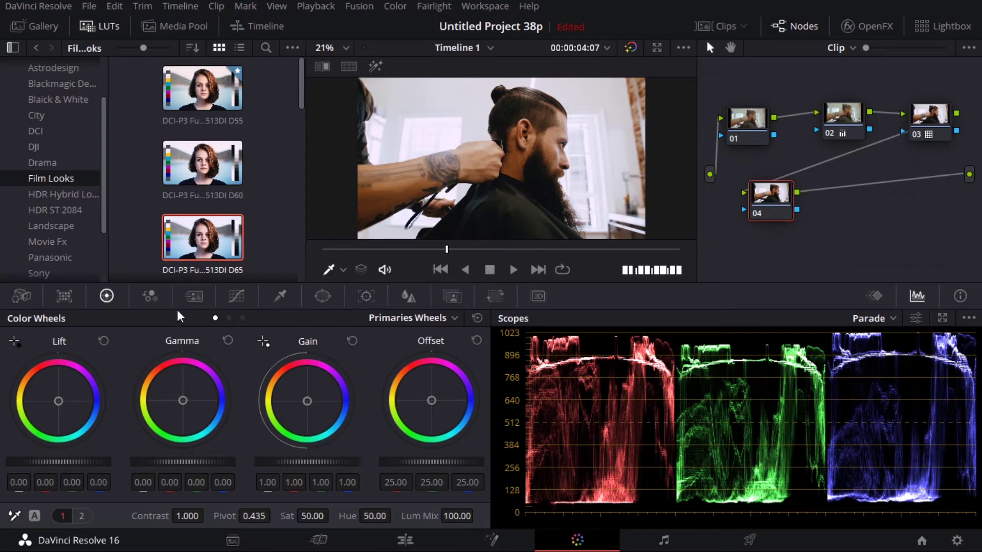
click(236, 297)
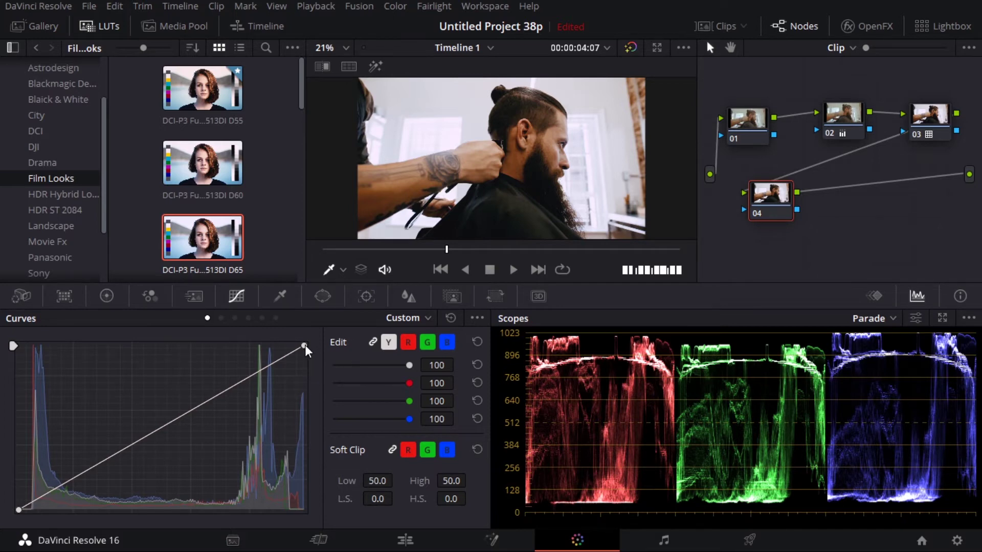
click(17, 510)
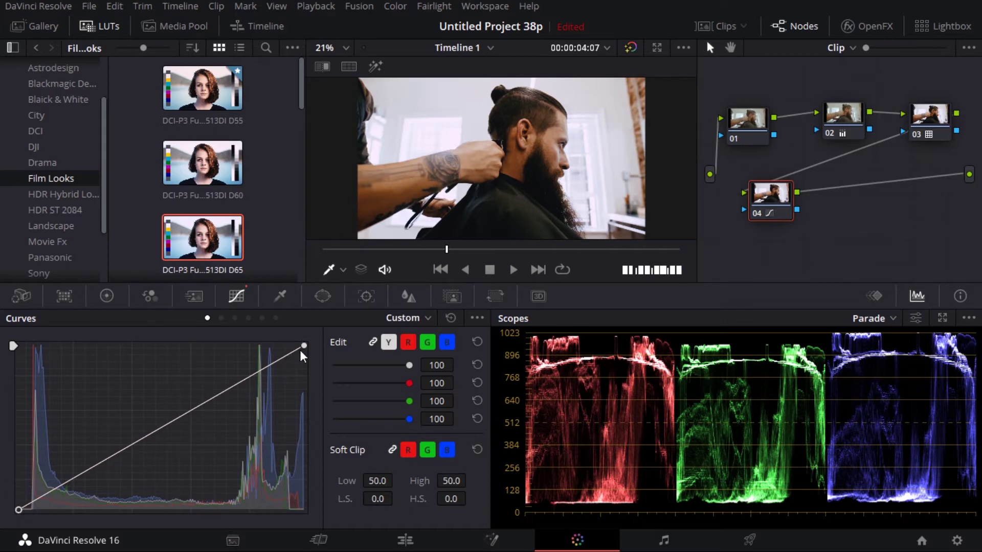
drag(303, 346, 303, 350)
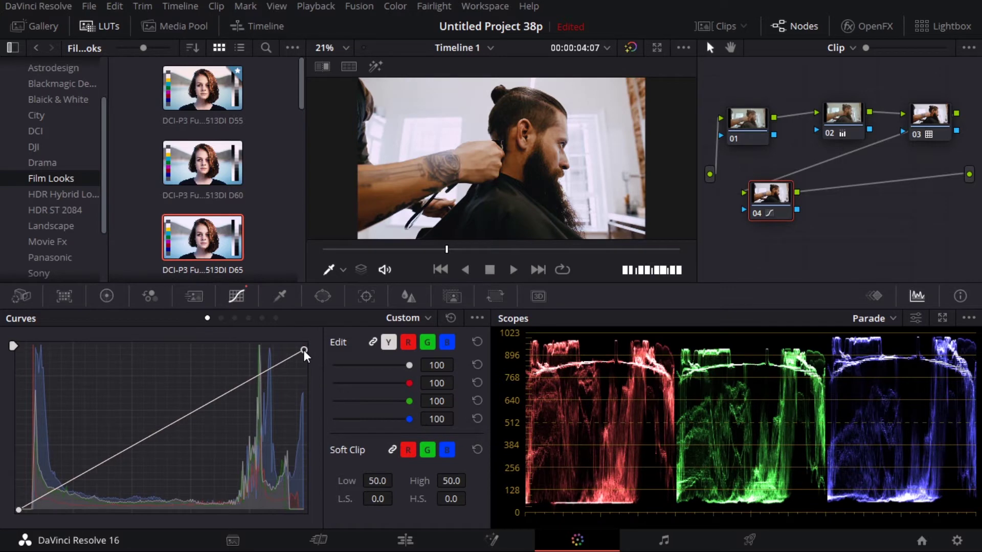
drag(303, 350, 303, 353)
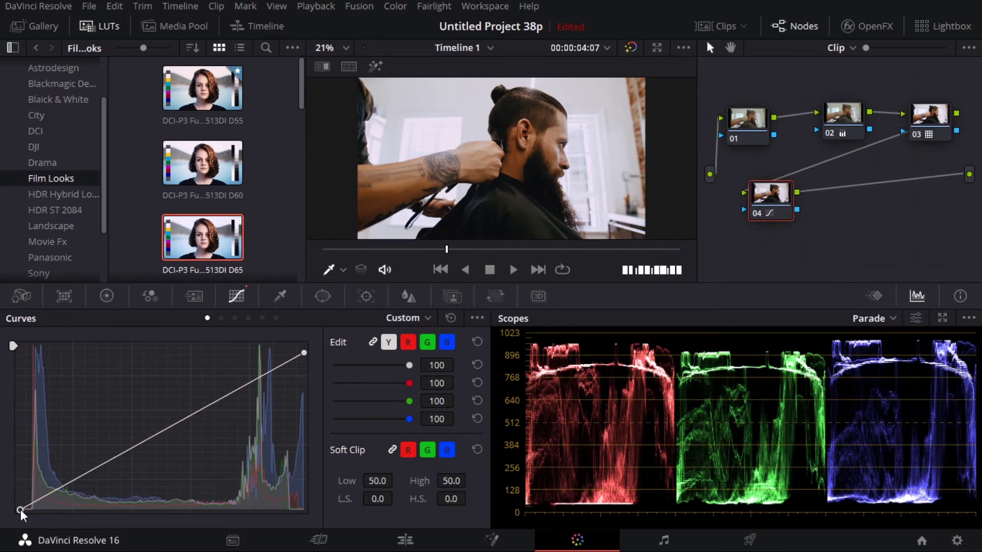
drag(20, 509, 22, 509)
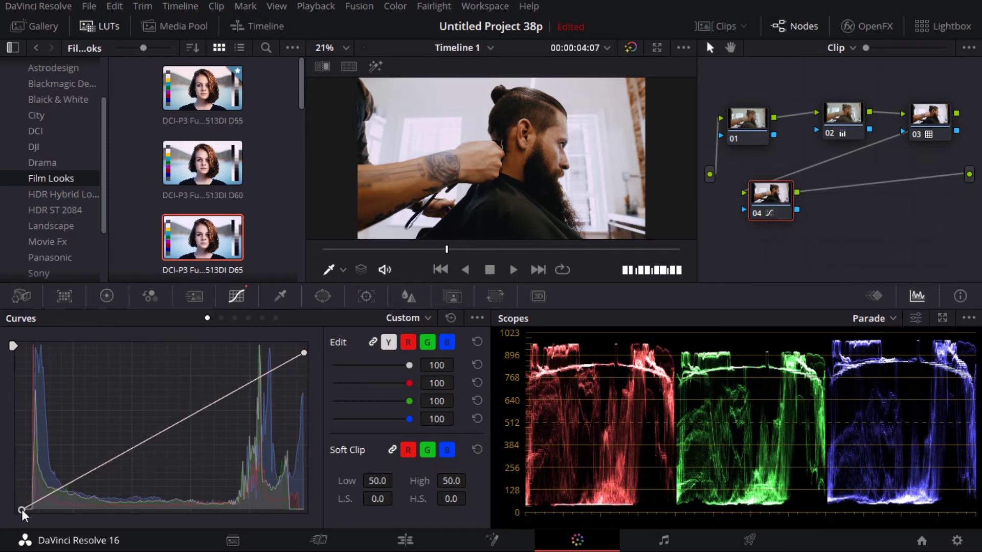
mouse_move(213, 402)
mouse_down()
mouse_move(219, 416)
mouse_move(206, 401)
mouse_up()
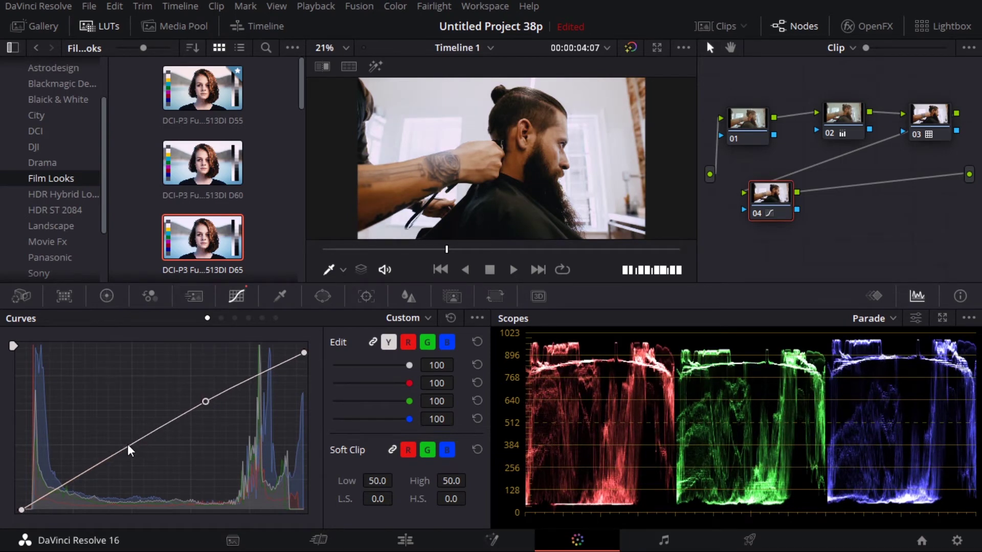
drag(128, 445, 127, 454)
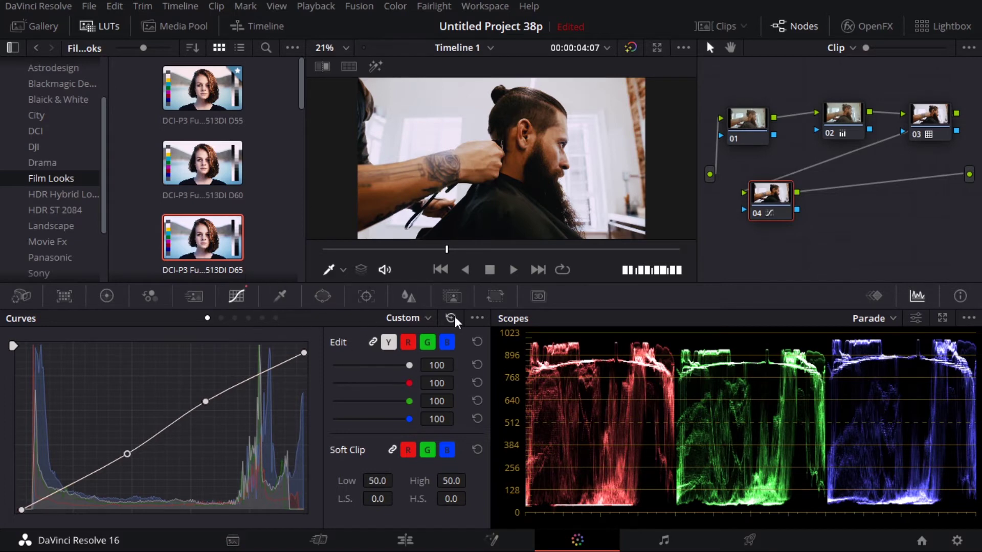
Use a Lum Vs Sat curve to pull both endpoints to zero saturation, holding midtones.
click(420, 318)
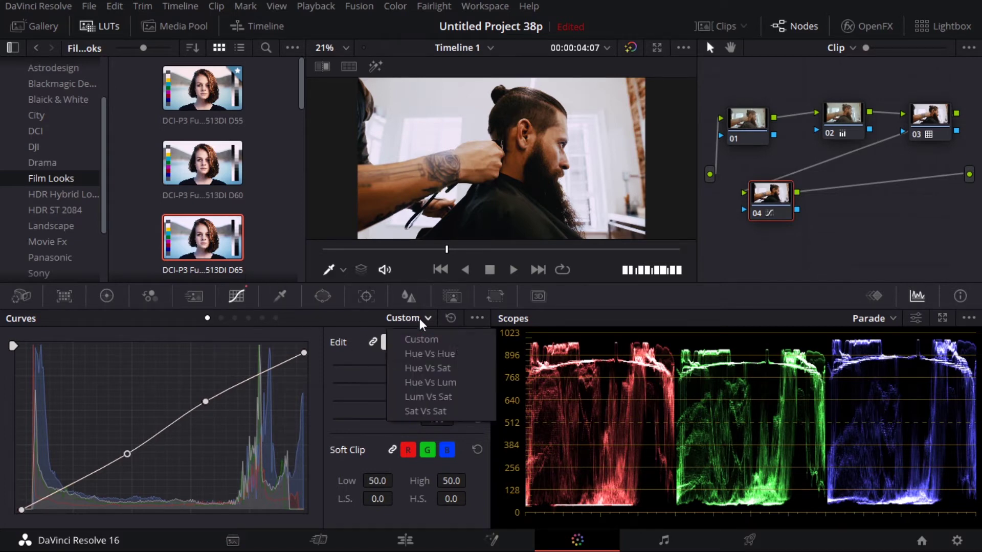
click(444, 397)
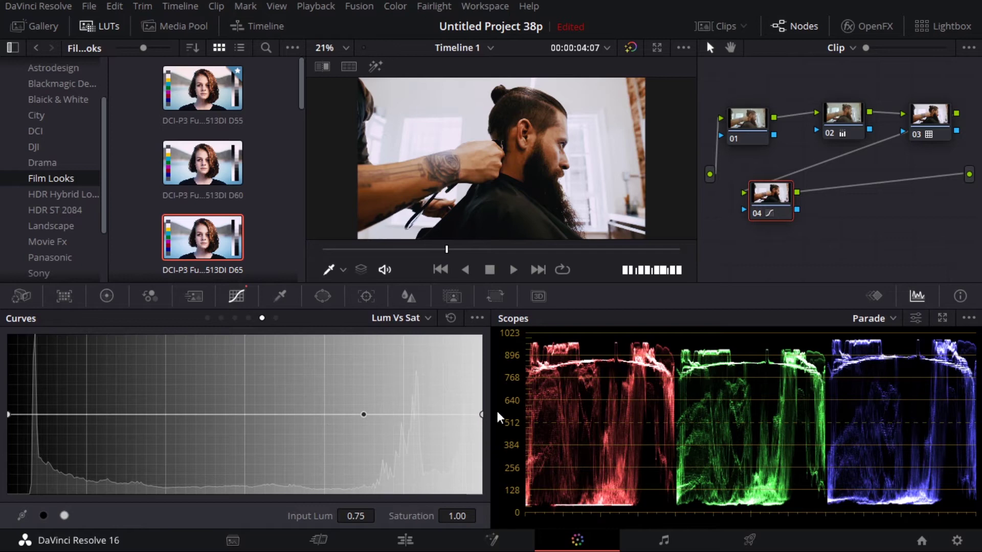
drag(481, 416, 470, 495)
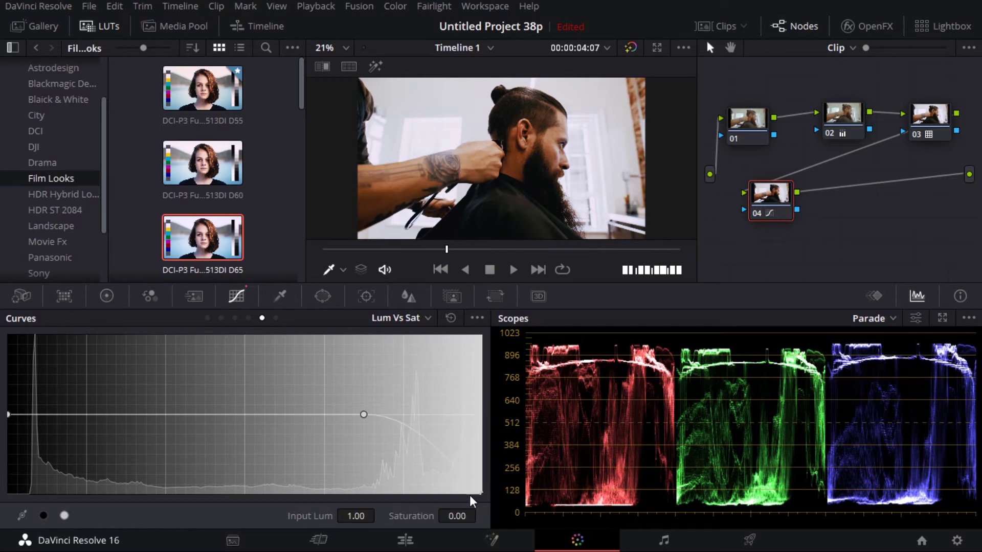
click(43, 515)
drag(10, 417, 30, 524)
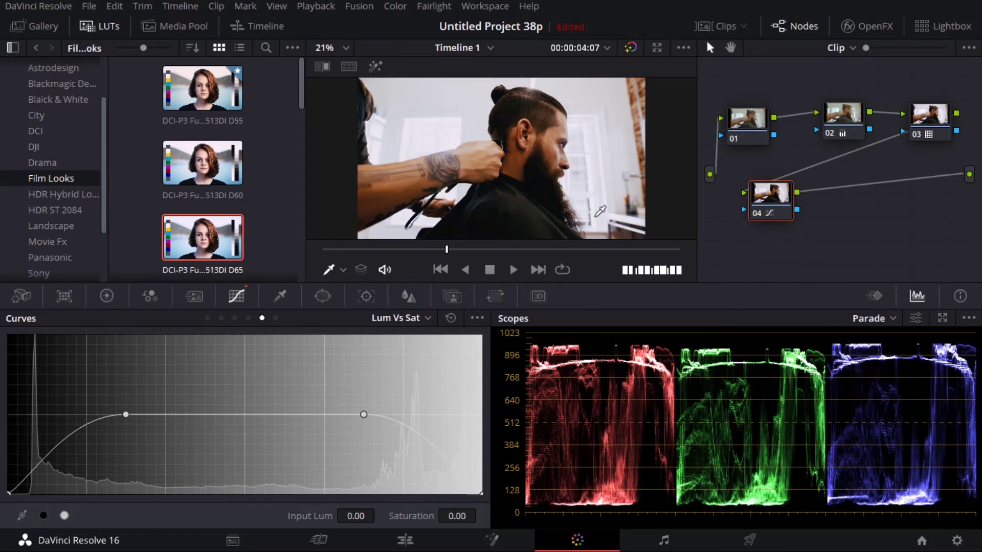
click(934, 123)
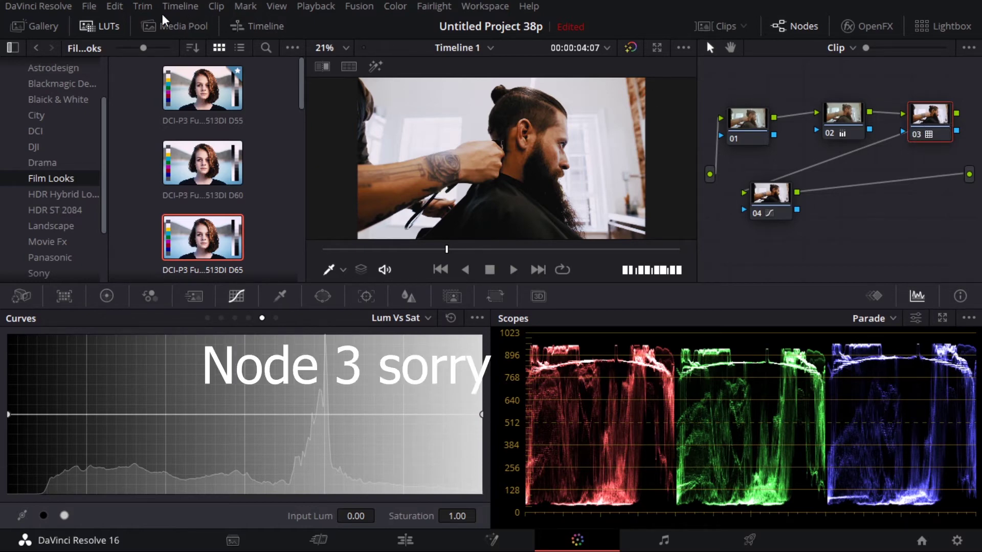
Add 2.35 letterbox bars via Timeline > Output Blanking.
click(183, 7)
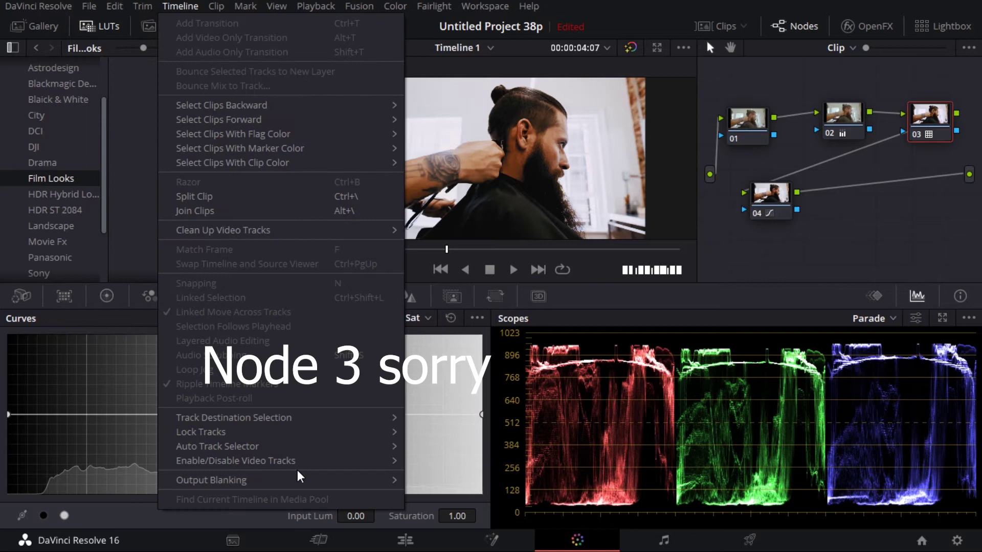
mouse_move(301, 477)
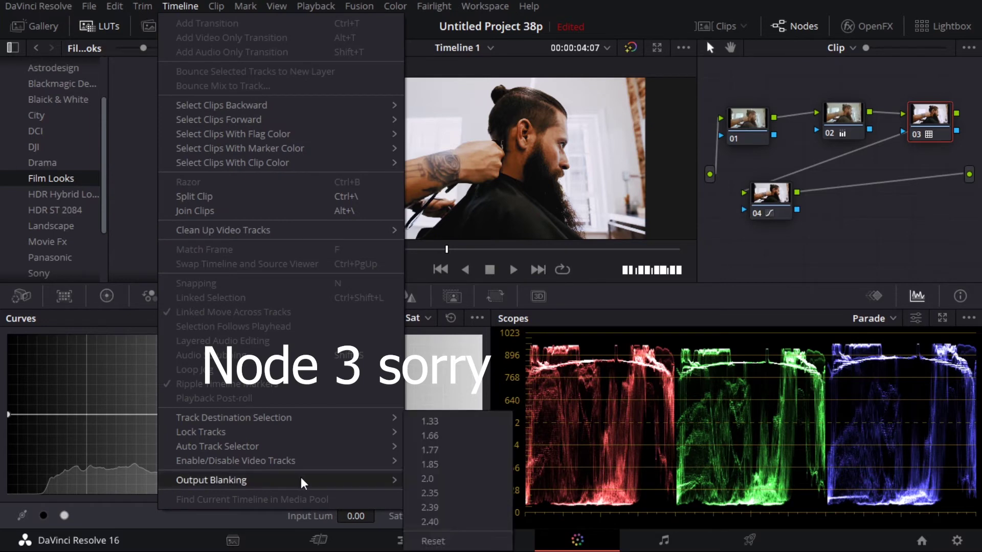
click(448, 496)
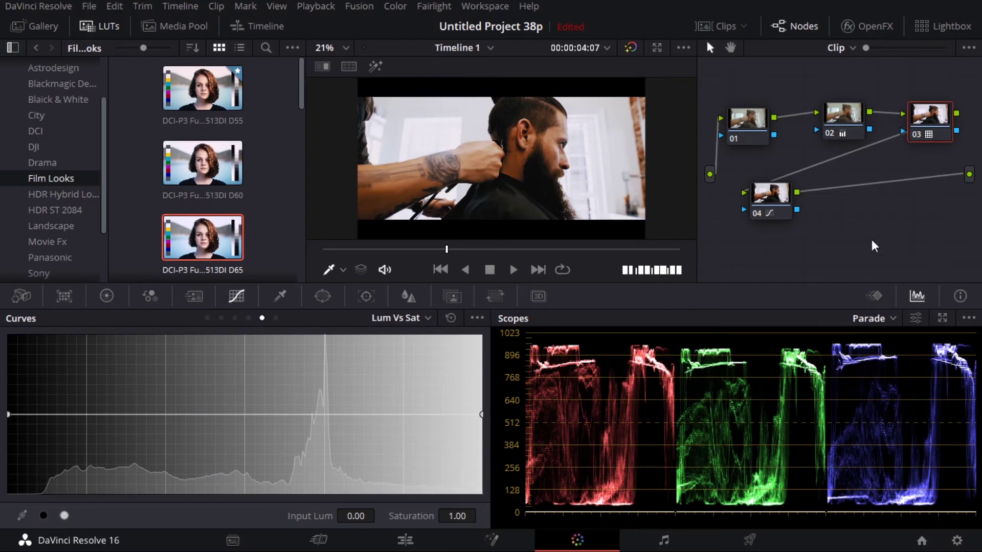
Play the clip from near its start to review the grade, stopping at 00:00:08:15.
click(852, 116)
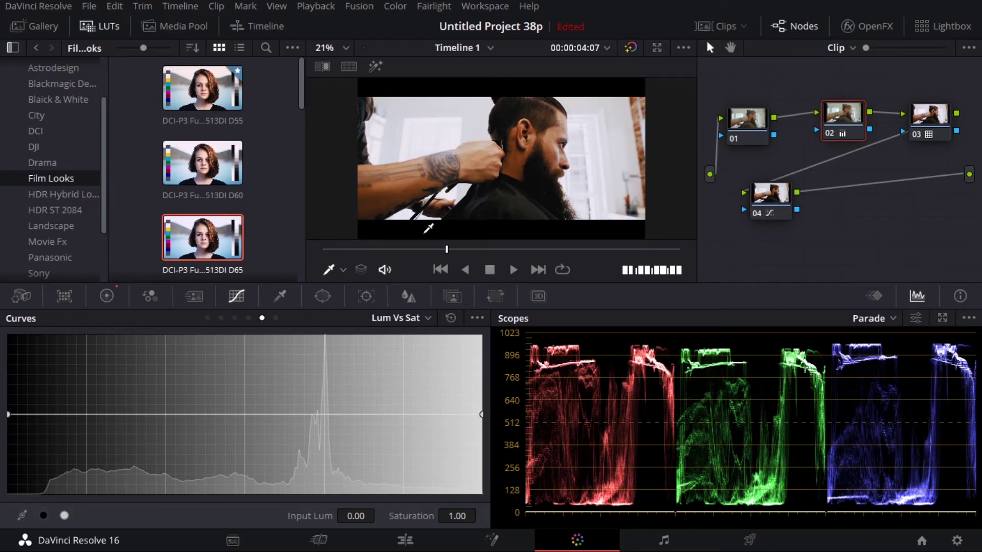
drag(447, 249, 318, 265)
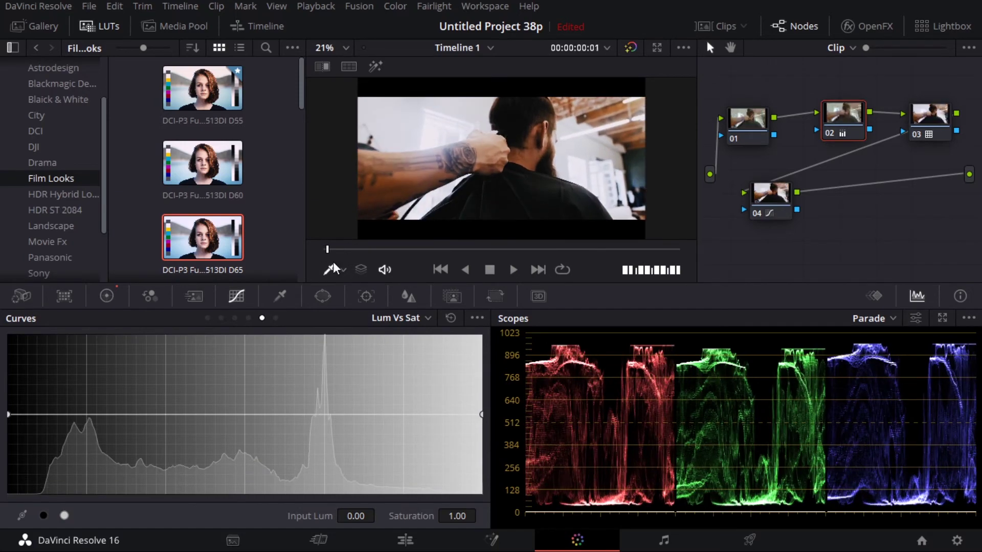
key(space)
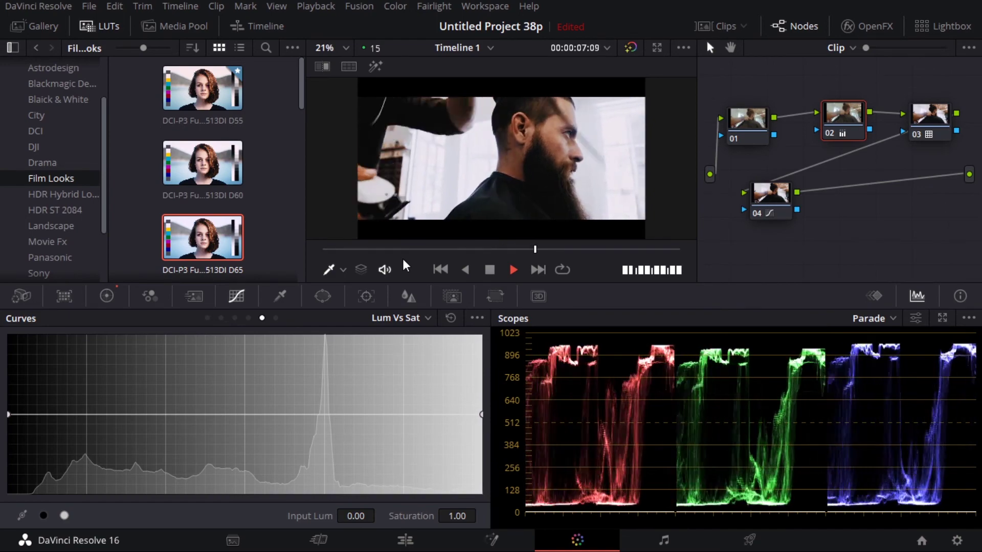
key(space)
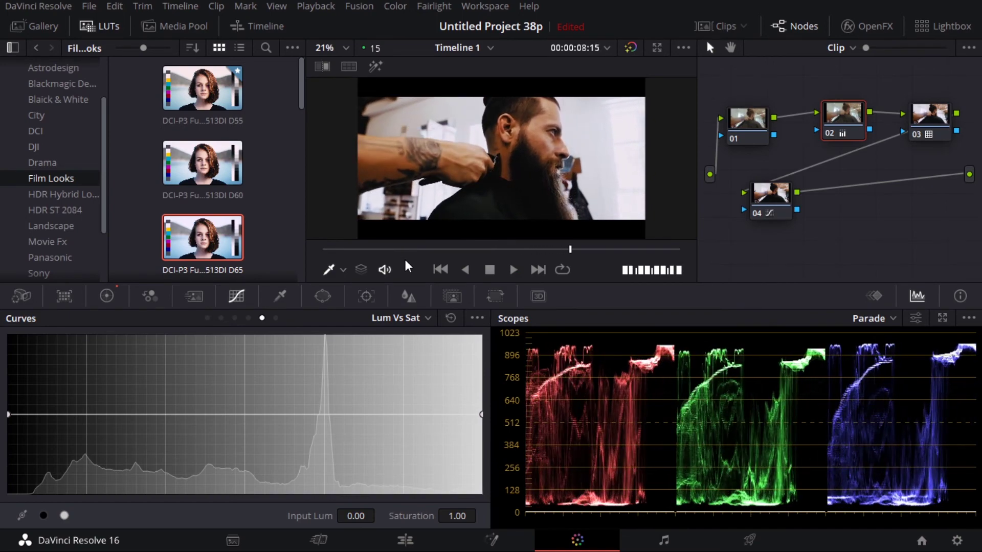
click(766, 201)
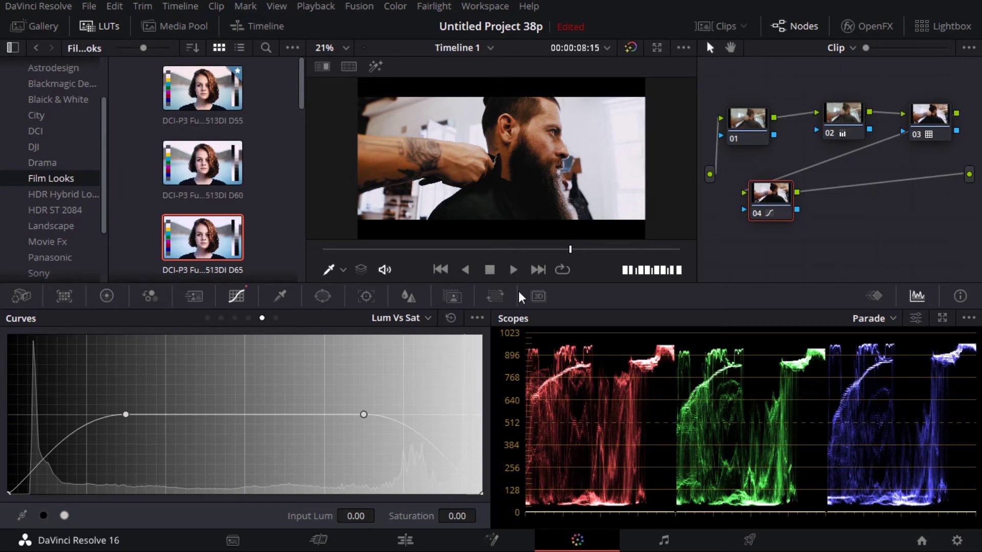
Find Vignette under ResolveFX Stylize in the OpenFX library and add serial node 05 after node 04.
click(106, 296)
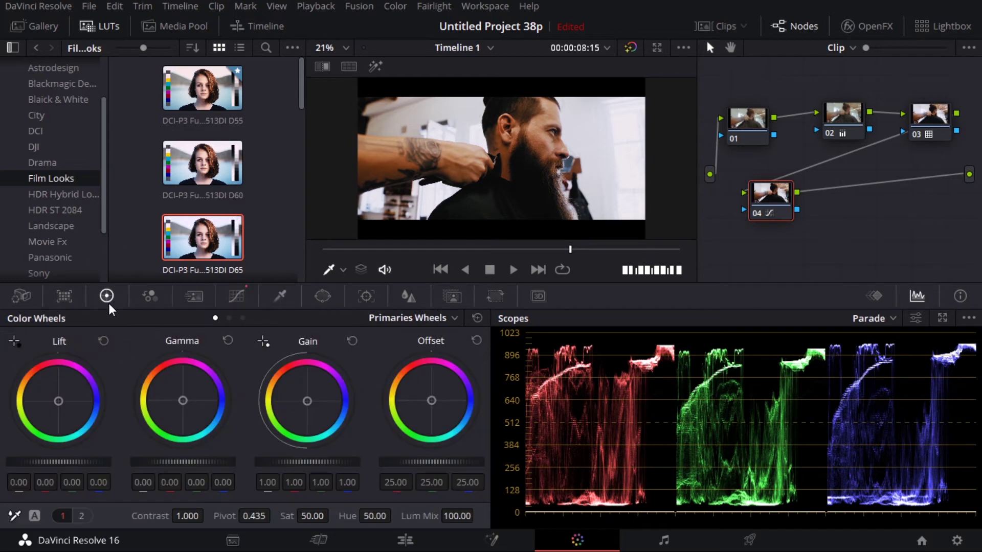
click(324, 296)
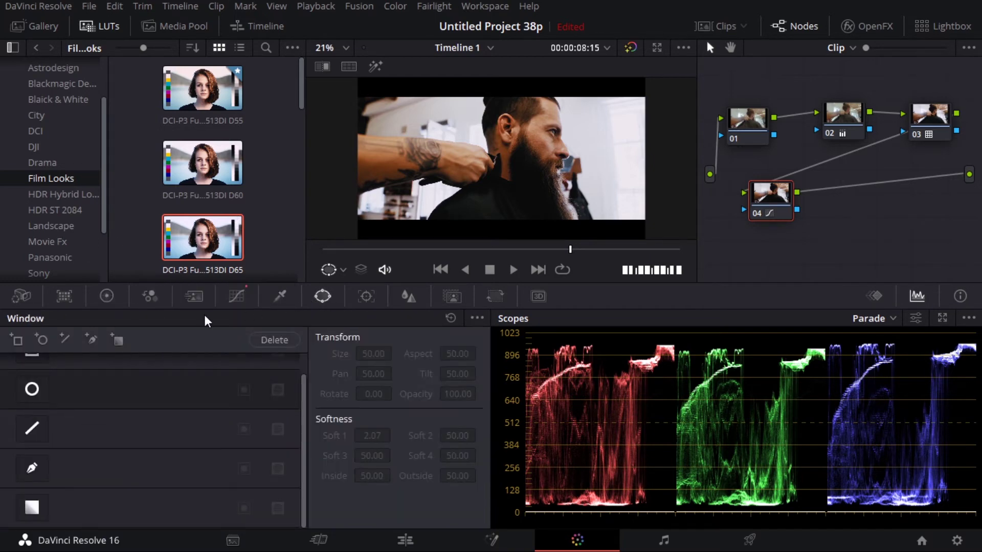
click(879, 29)
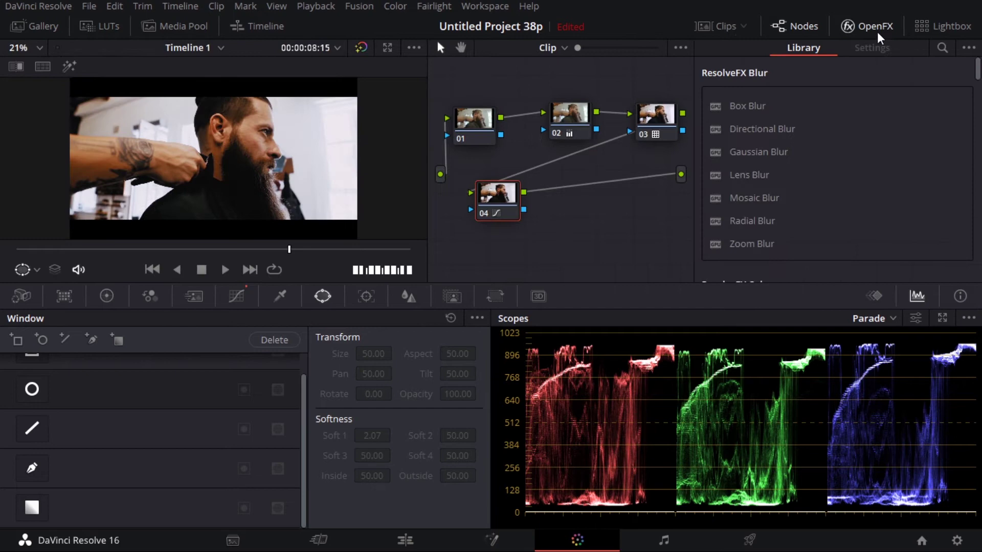
scroll(801, 209, down, 5)
scroll(801, 207, down, 10)
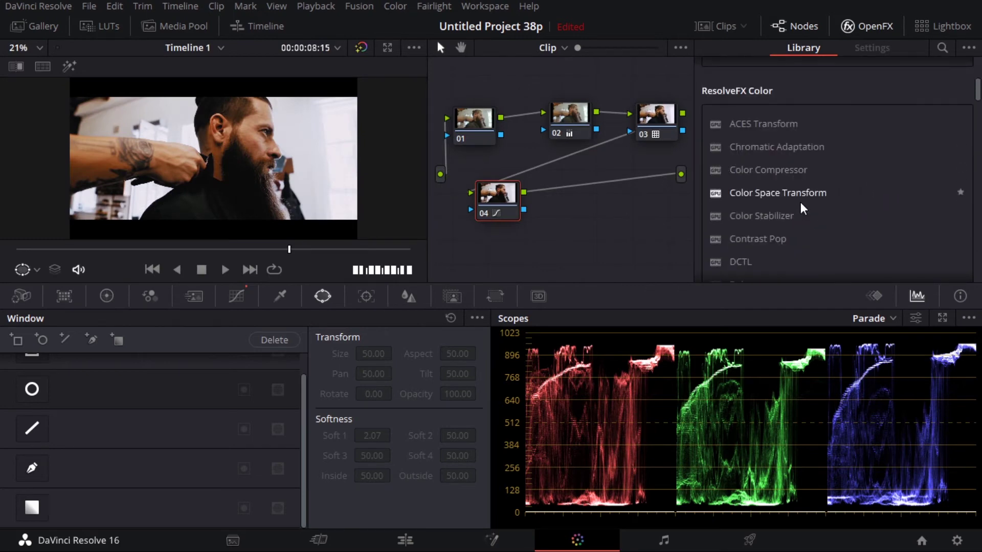
scroll(804, 209, down, 10)
click(793, 235)
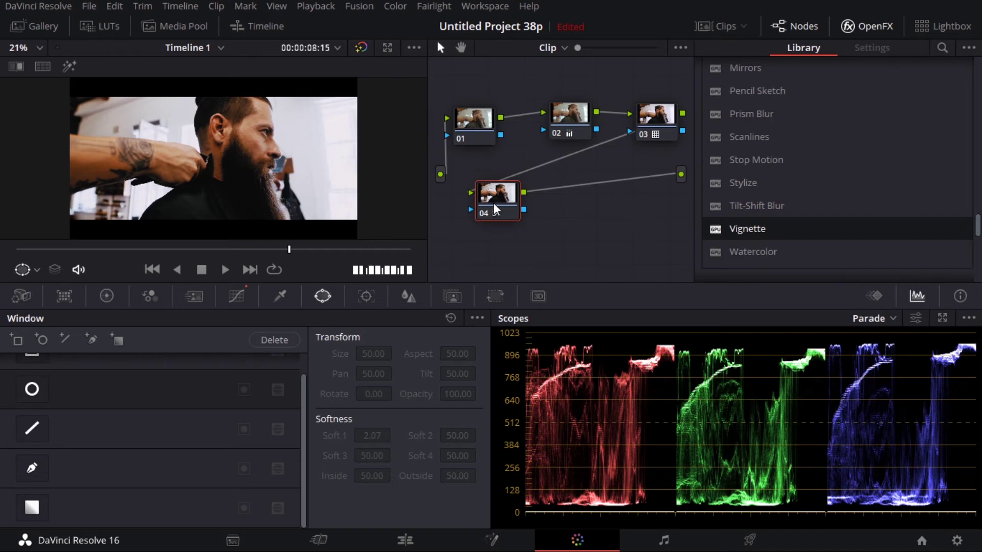
key(alt+s)
Apply Vignette to node 05 and set its Softness to 1.000 and Blend to 0.428.
drag(750, 230, 586, 207)
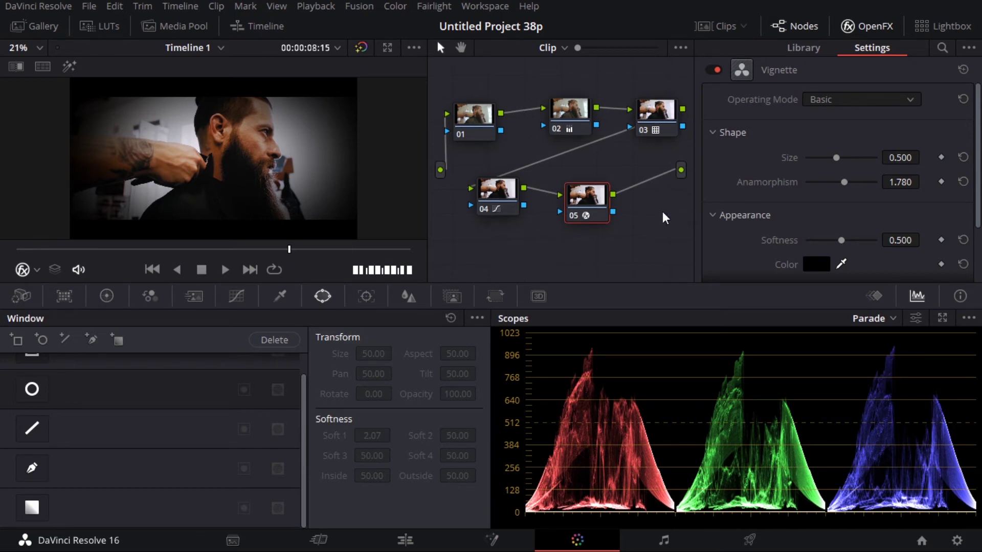
scroll(872, 212, down, 3)
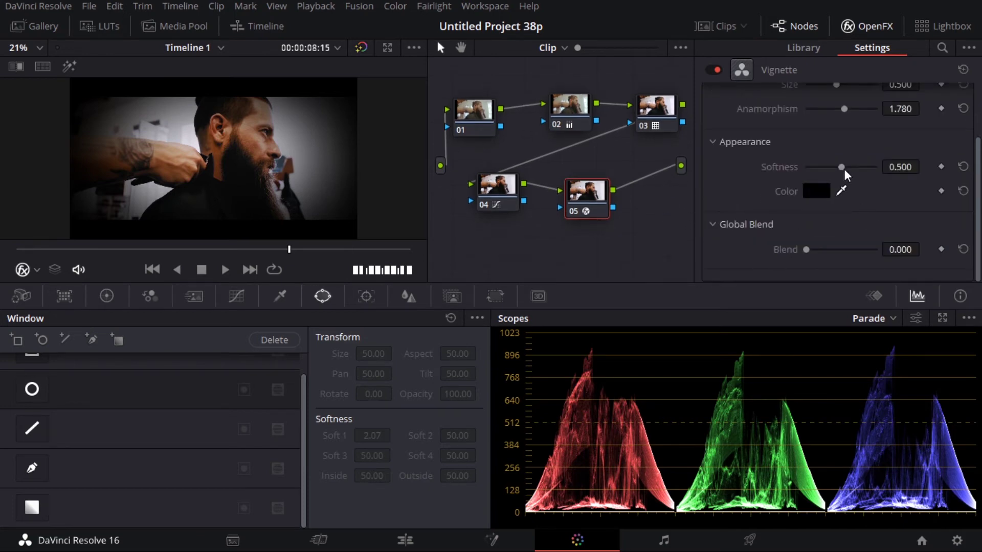
drag(842, 167, 862, 173)
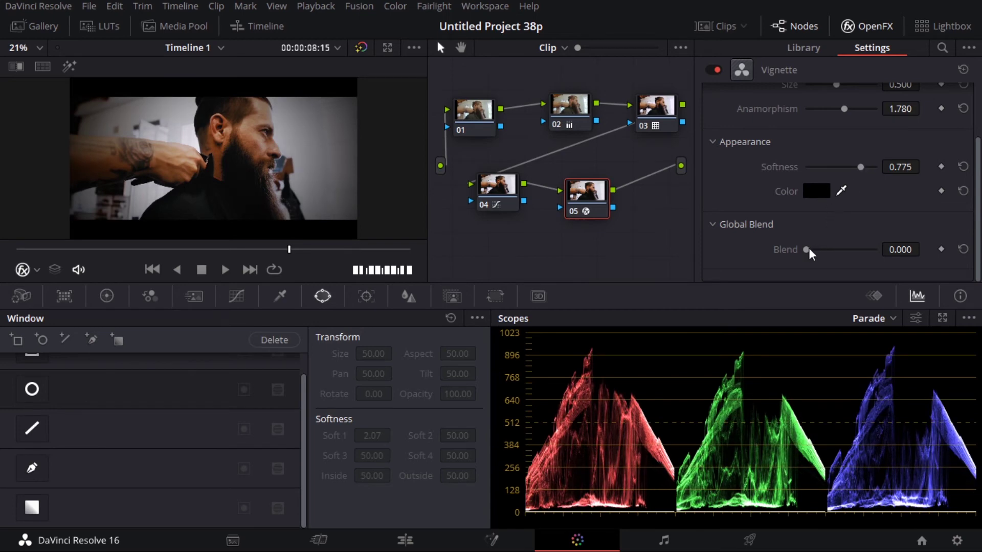
drag(808, 250, 835, 256)
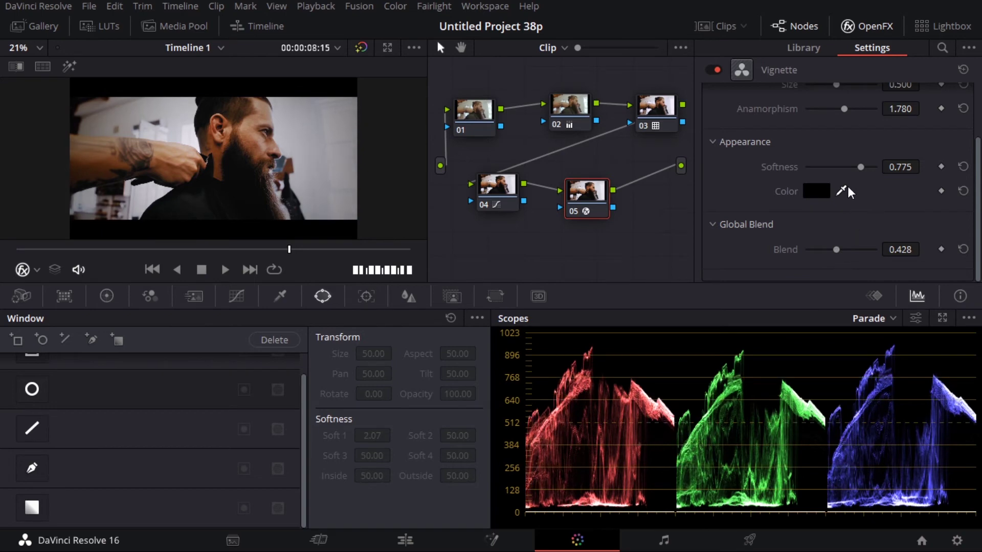
drag(861, 169, 907, 177)
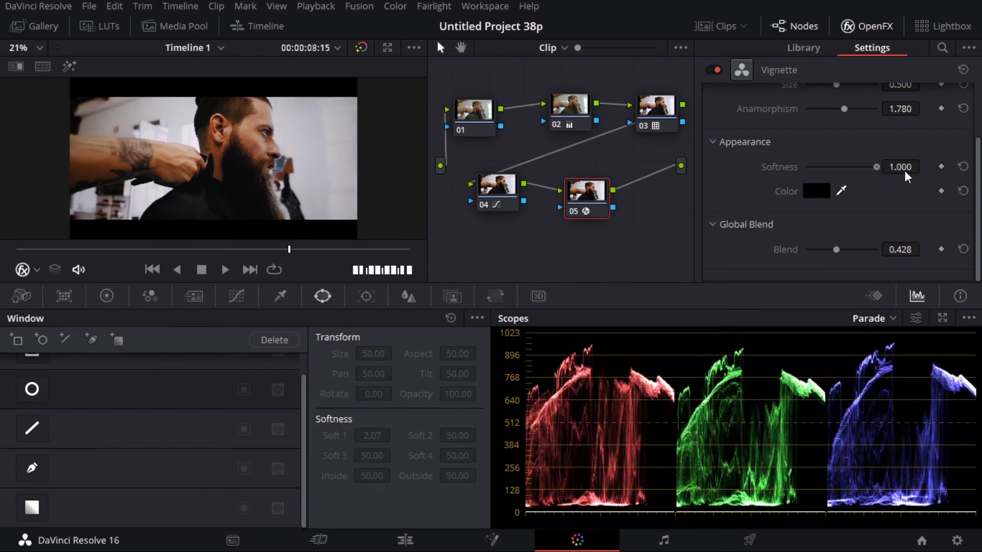
click(569, 107)
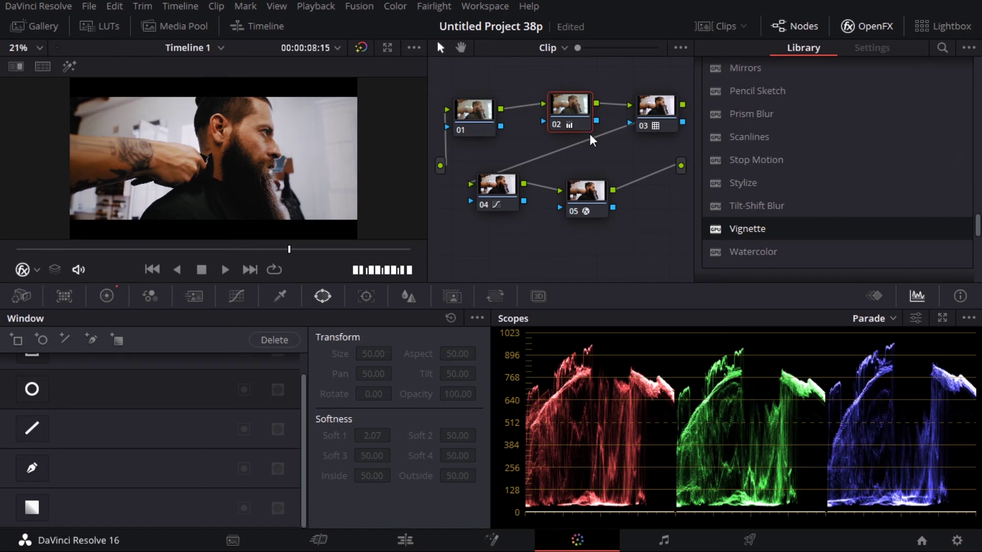
Insert serial node 06 before node 02 with Add Node > Add Serial Before.
drag(568, 120, 572, 118)
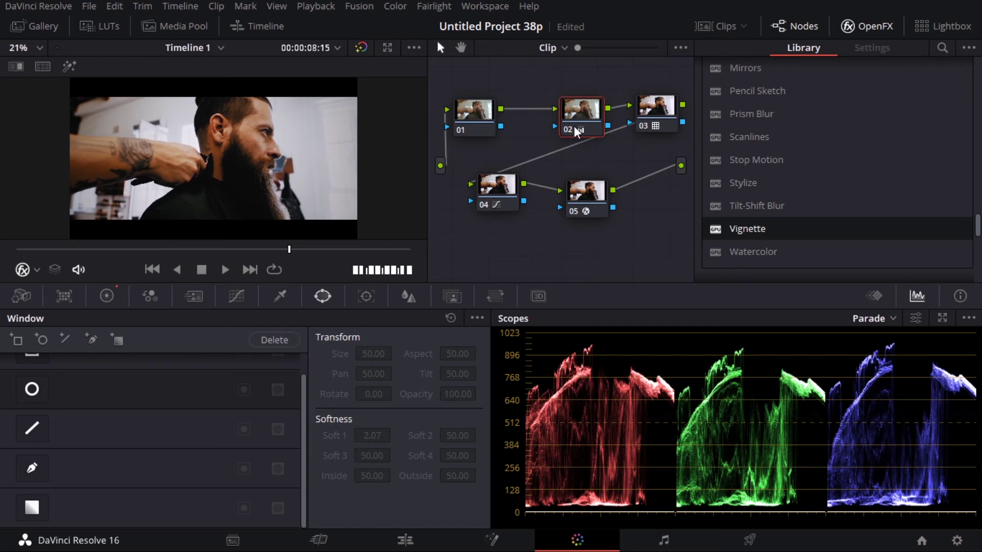
right_click(579, 127)
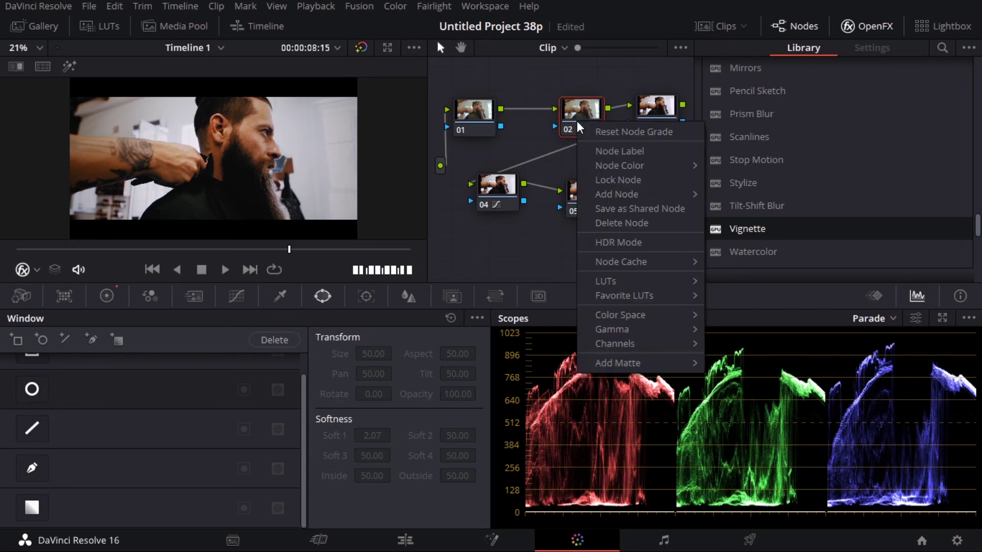
mouse_move(676, 199)
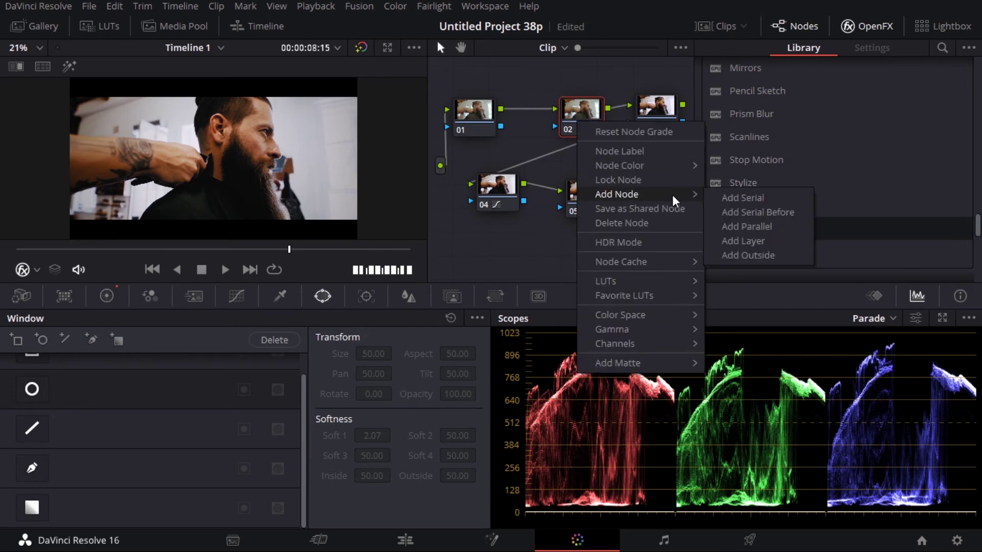
click(790, 219)
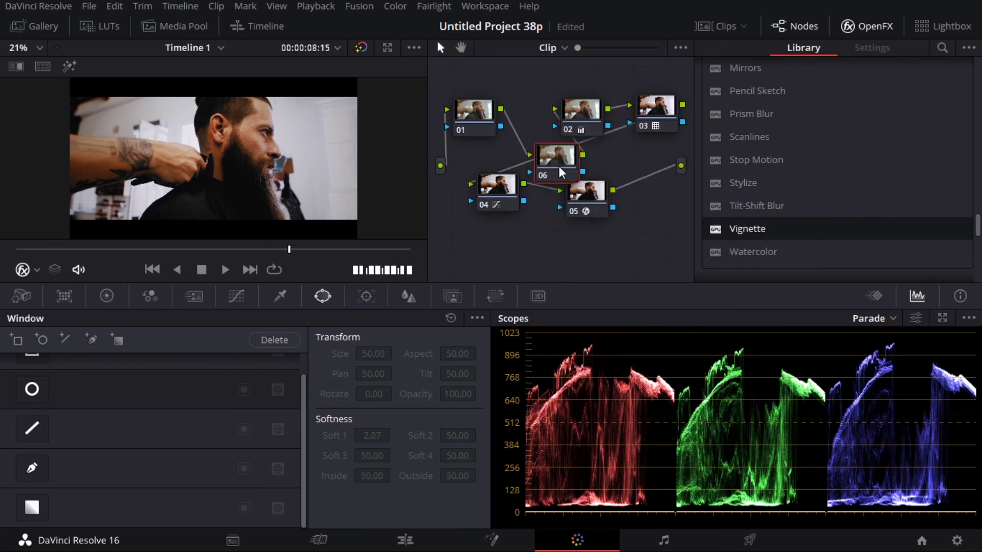
In Color Wheels, lower node 06's saturation from 50 to 32 and place it between nodes 01 and 02.
click(106, 297)
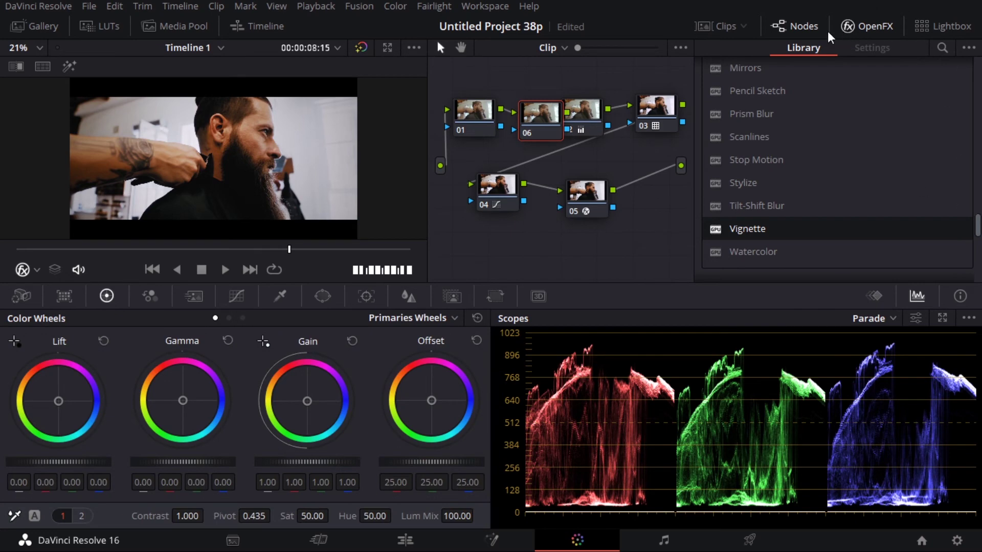
click(803, 35)
click(870, 25)
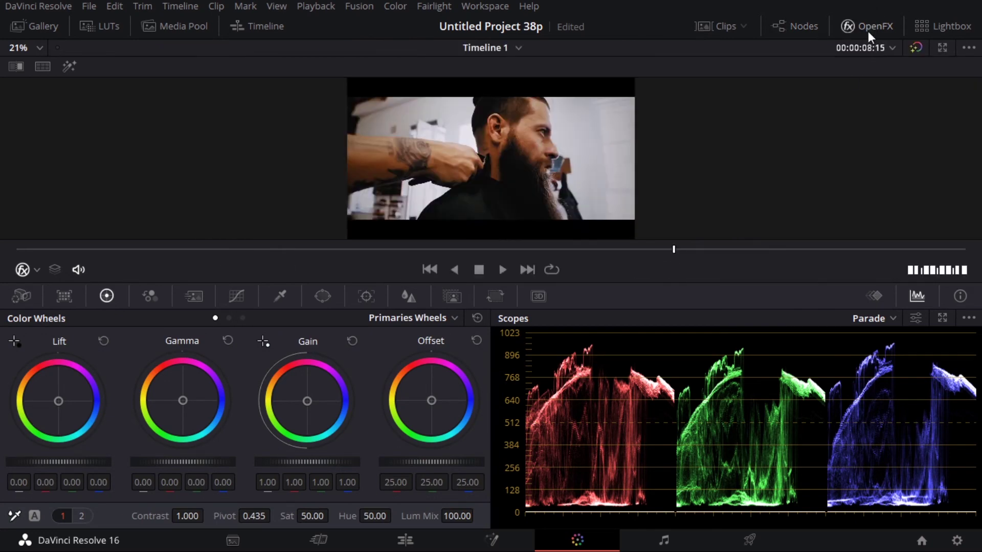
click(808, 32)
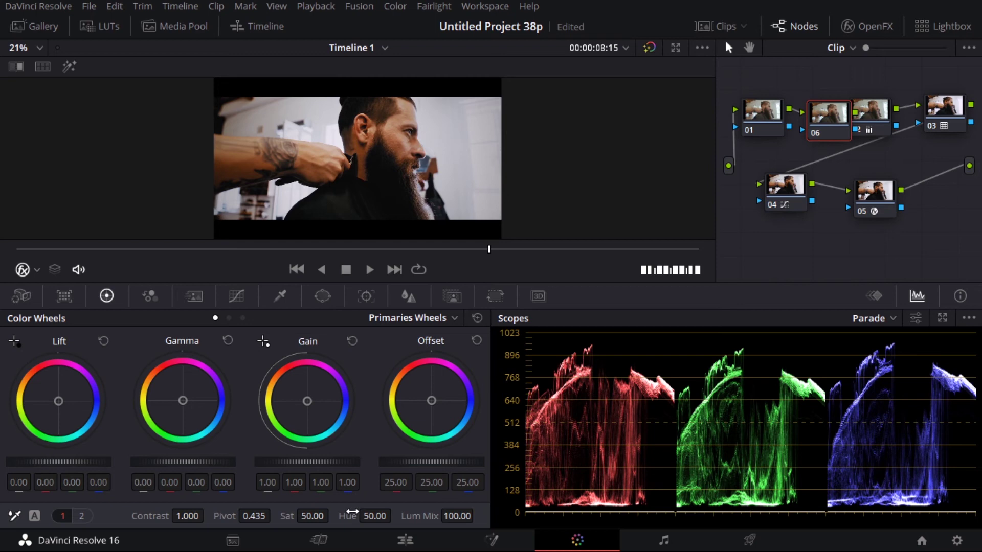
drag(333, 516, 310, 517)
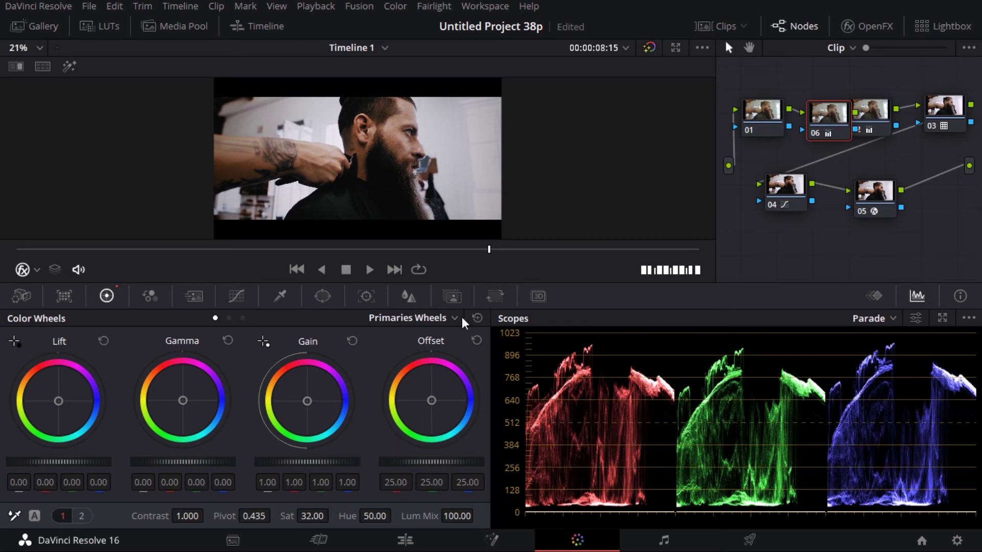
drag(829, 127, 813, 119)
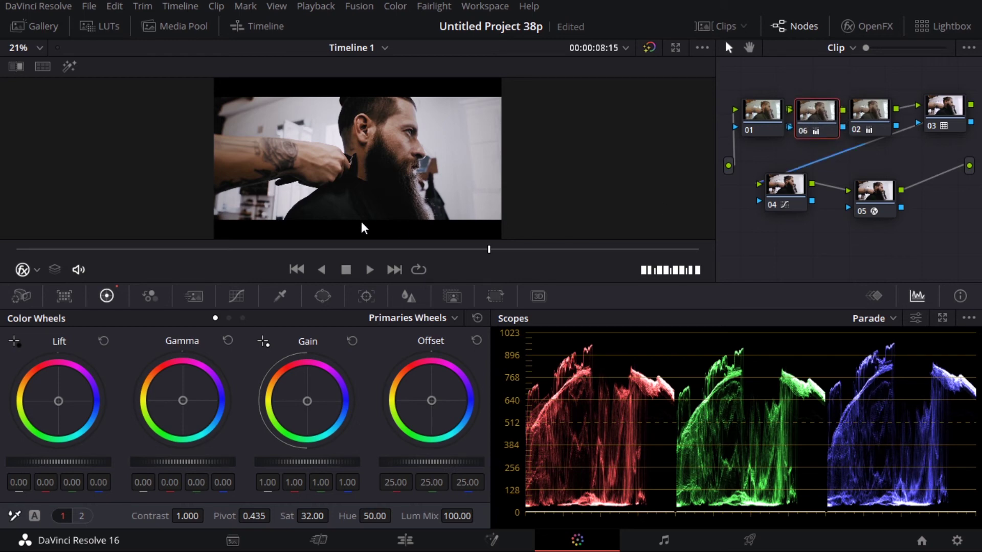
Compare saturation values of nodes 02 and 06, nudge node 05 up, then switch to the Edit page.
click(879, 127)
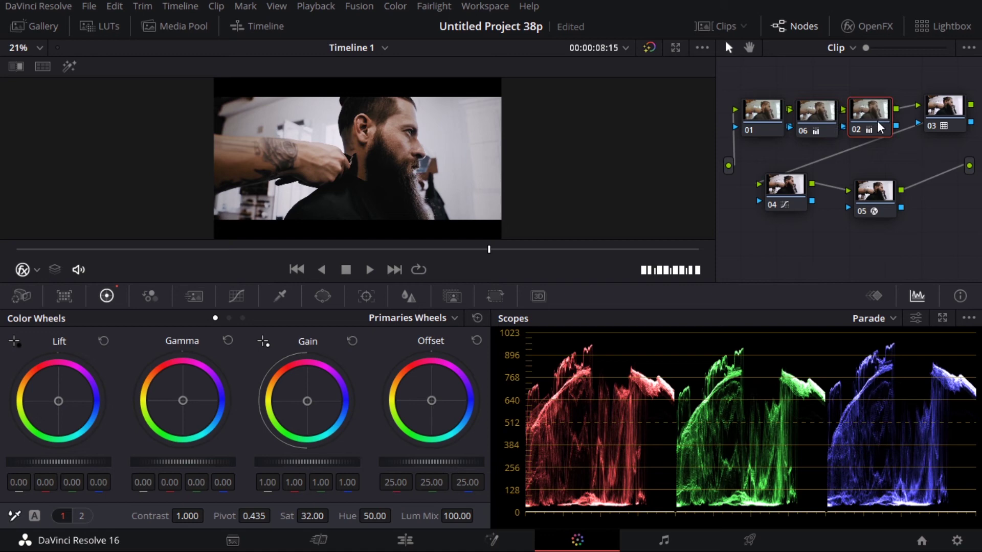
click(822, 121)
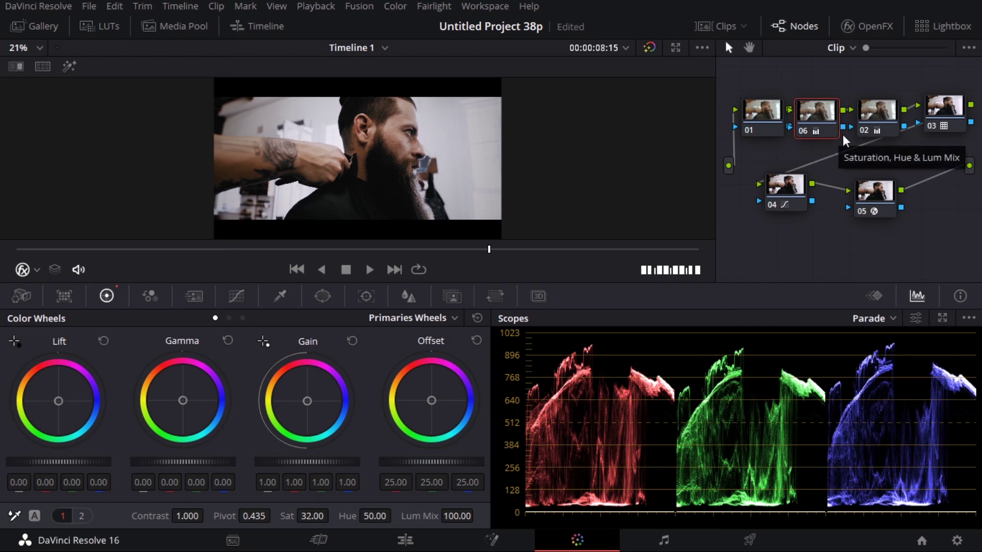
click(878, 113)
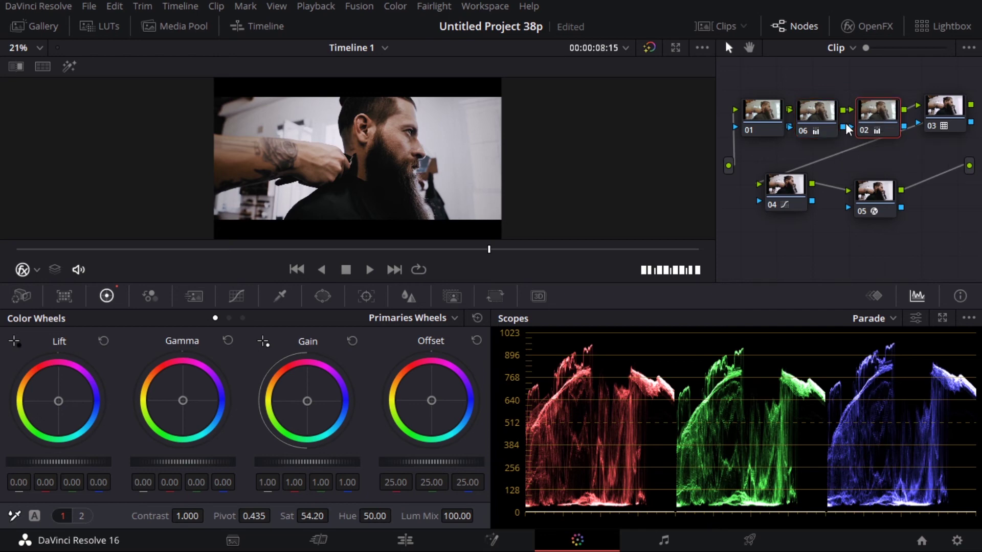
click(818, 120)
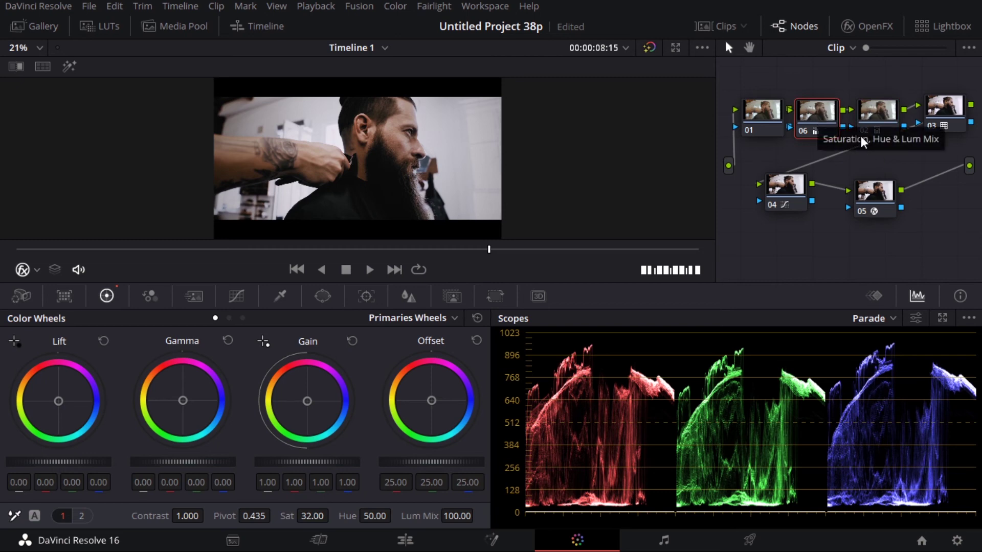
click(881, 117)
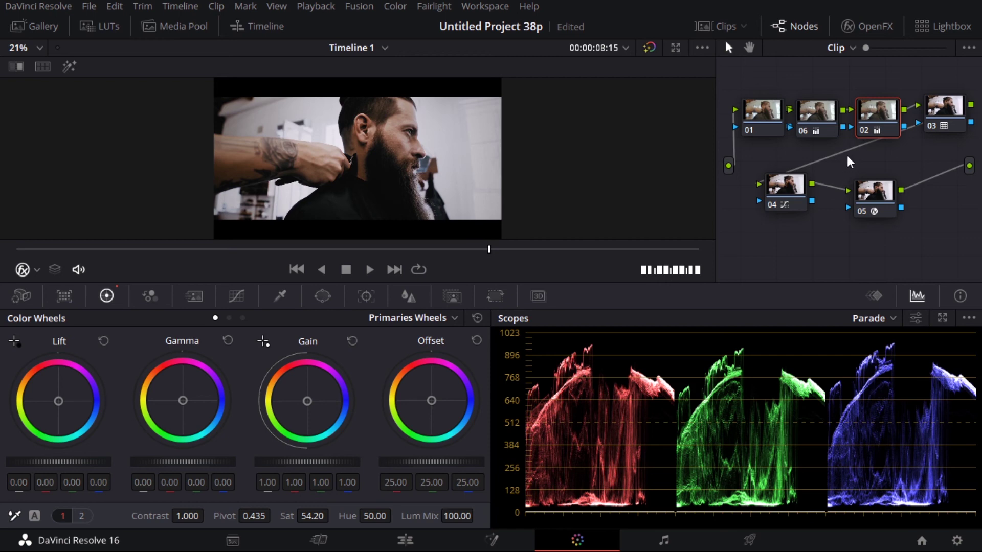
click(824, 114)
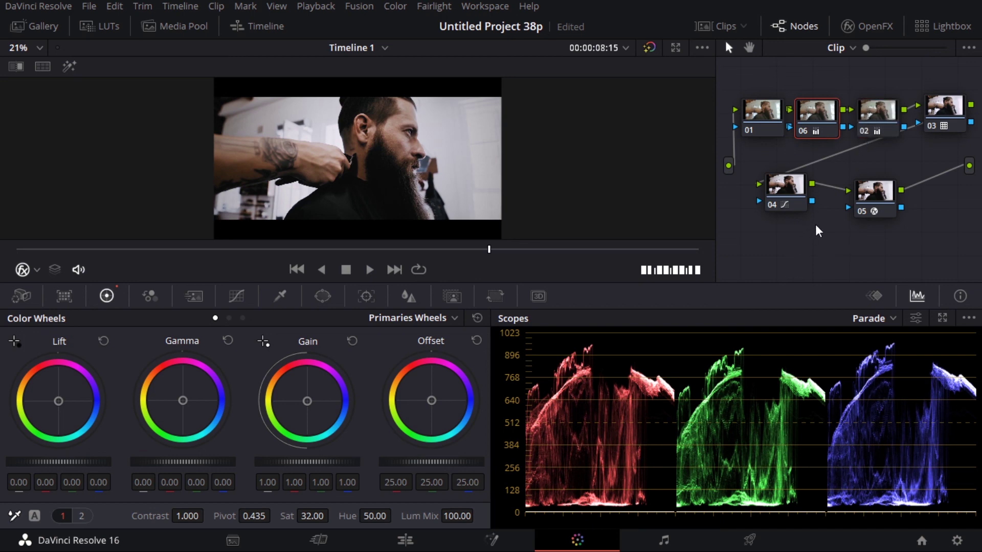
drag(877, 207, 878, 199)
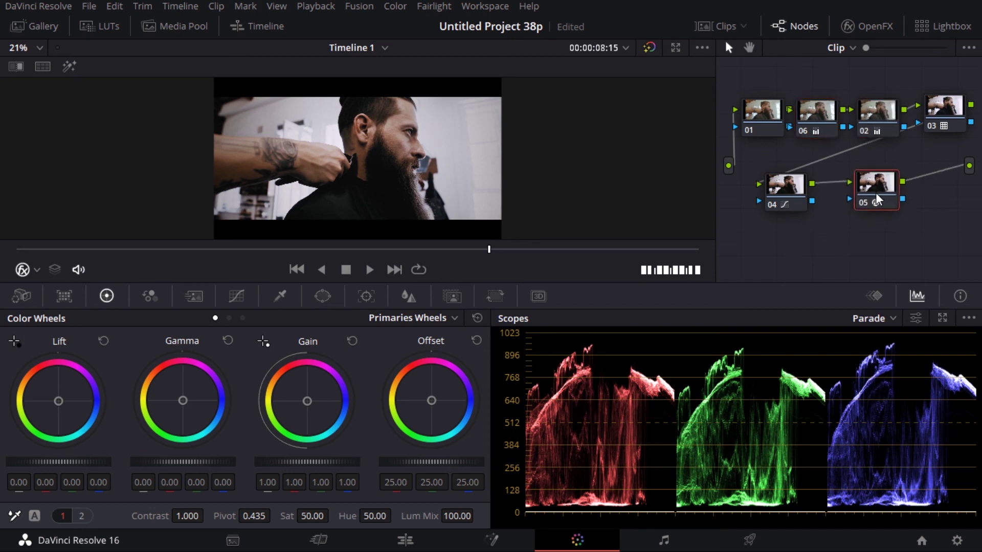
click(419, 546)
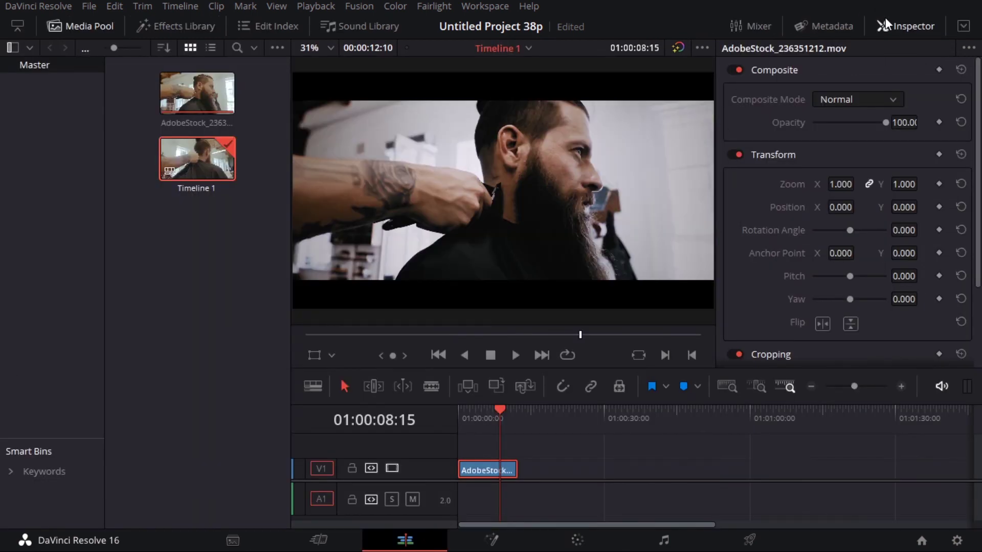
Hide the Inspector and Media Pool, then bypass and restore color grades in the viewer for before/after.
click(886, 20)
click(83, 25)
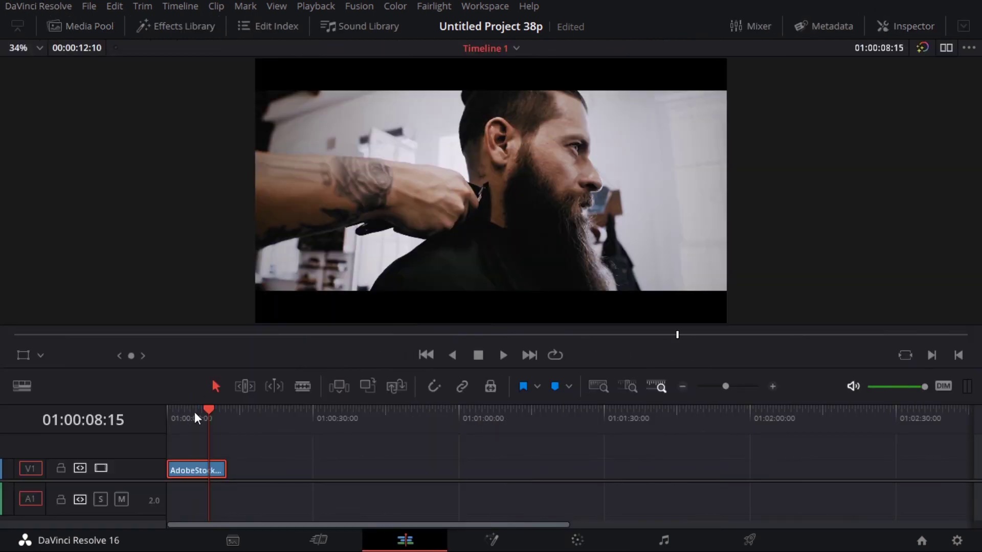
click(923, 50)
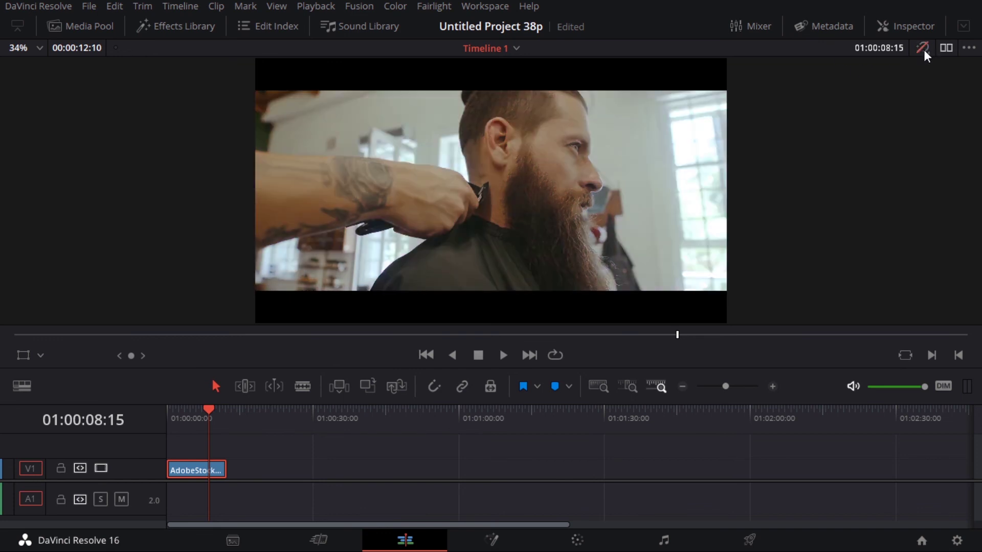
click(923, 51)
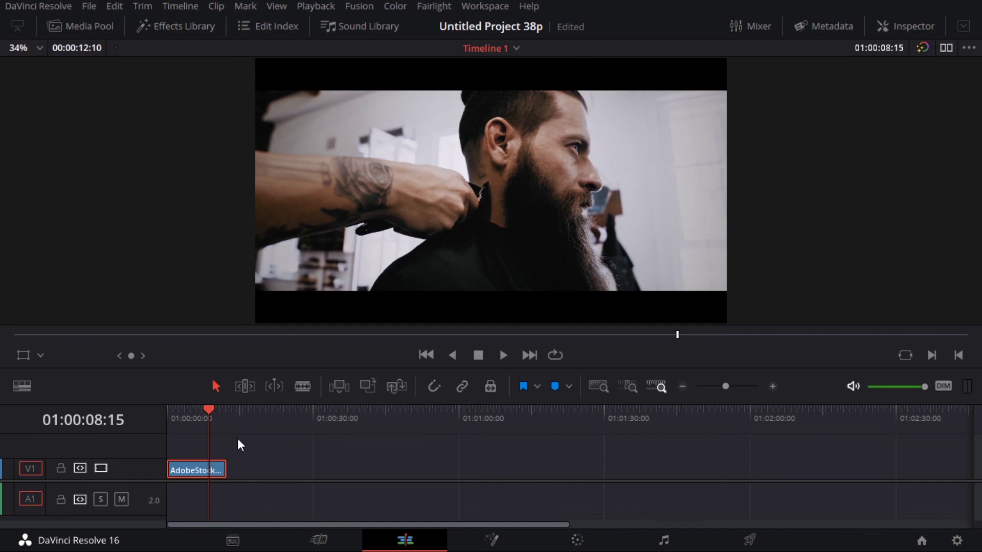